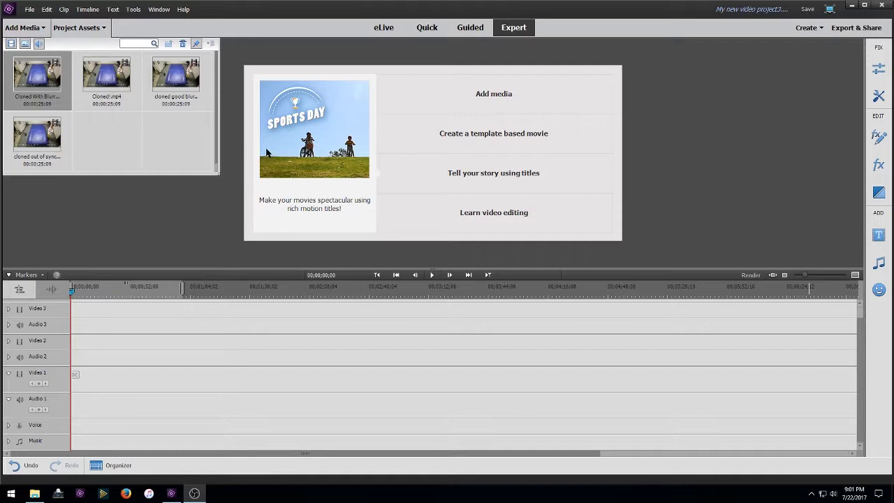
Place Cloned!.mp4 at the start of Video 1, preview it, then pick the blurred-face asset
left_click(106, 79)
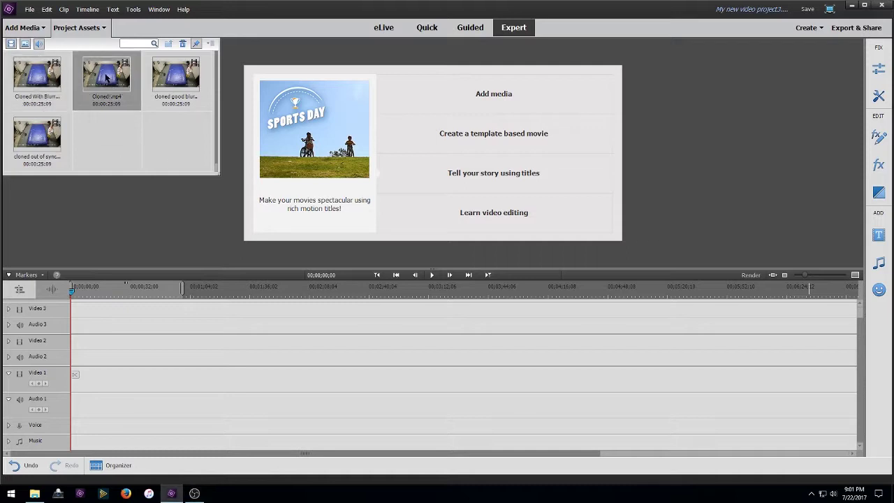
mouse_move(106, 78)
left_mouse_down()
mouse_move(95, 318)
mouse_move(69, 387)
mouse_move(186, 272)
mouse_move(189, 255)
left_mouse_up()
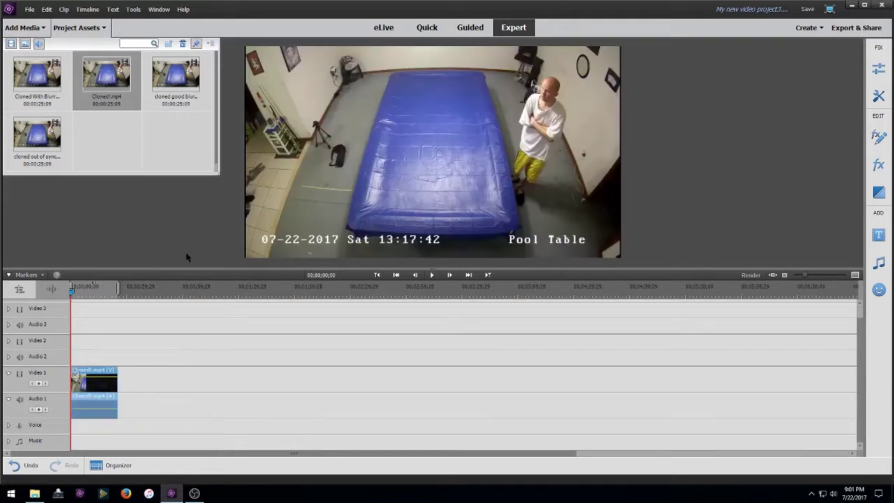
left_click(432, 275)
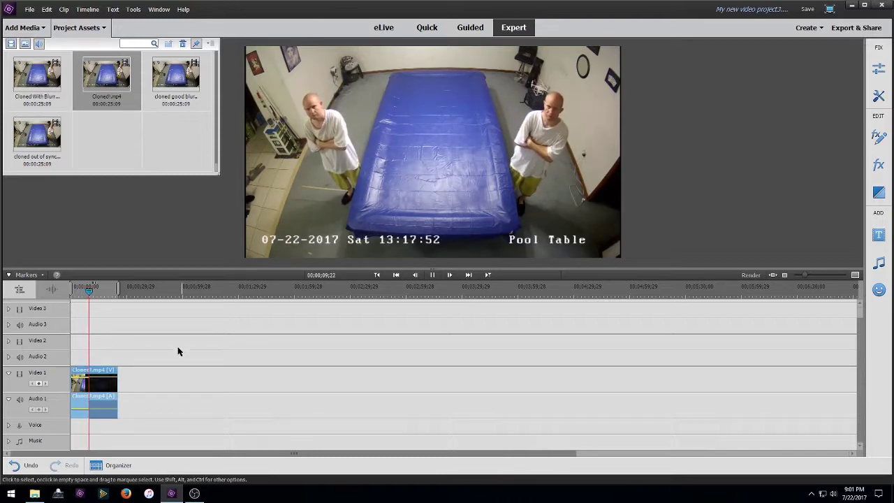
mouse_move(89, 292)
left_mouse_down()
mouse_move(106, 293)
mouse_move(65, 293)
mouse_move(132, 293)
mouse_move(88, 293)
left_mouse_up()
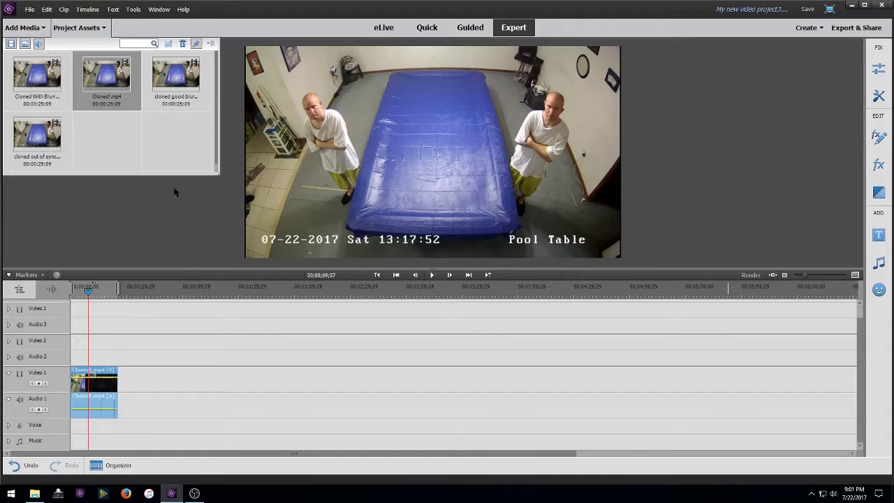
left_click(31, 137)
left_click(33, 90)
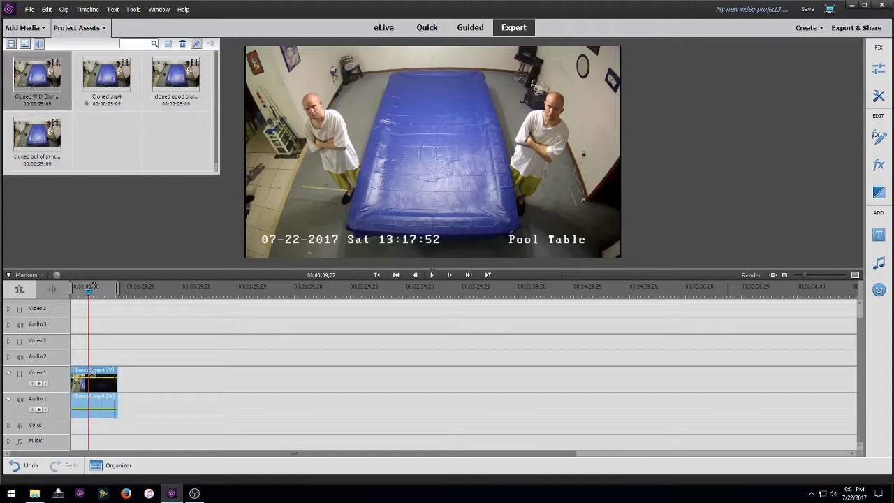
Add the Cloned With Blur clip to Video 1 after a gap and play it
mouse_move(37, 75)
left_mouse_down()
mouse_move(166, 229)
mouse_move(183, 373)
mouse_move(186, 367)
left_mouse_up()
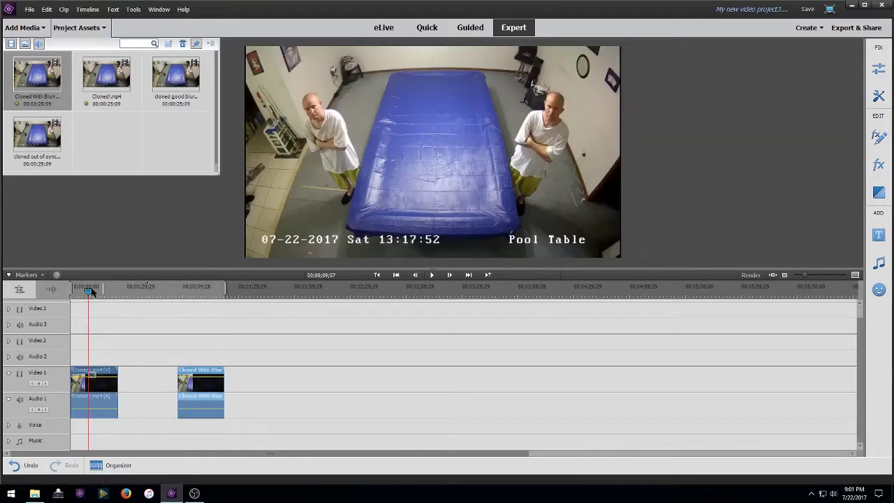
left_click_drag(88, 290, 181, 297)
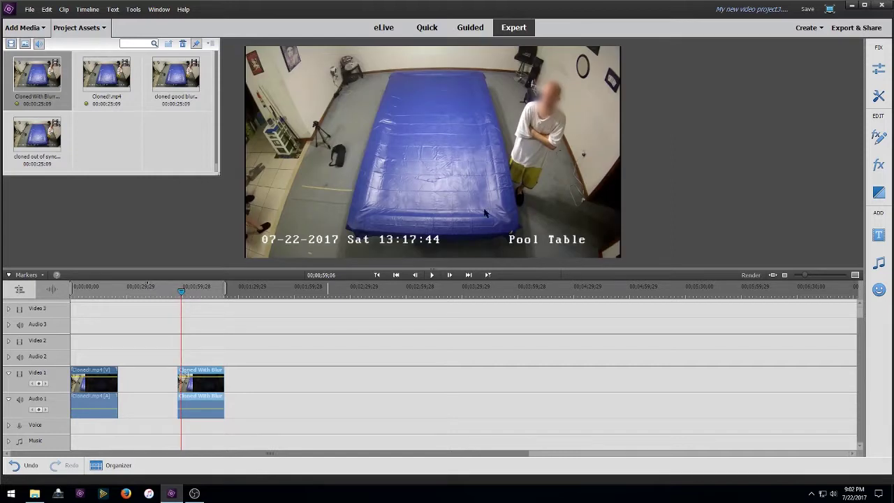
left_click(555, 152)
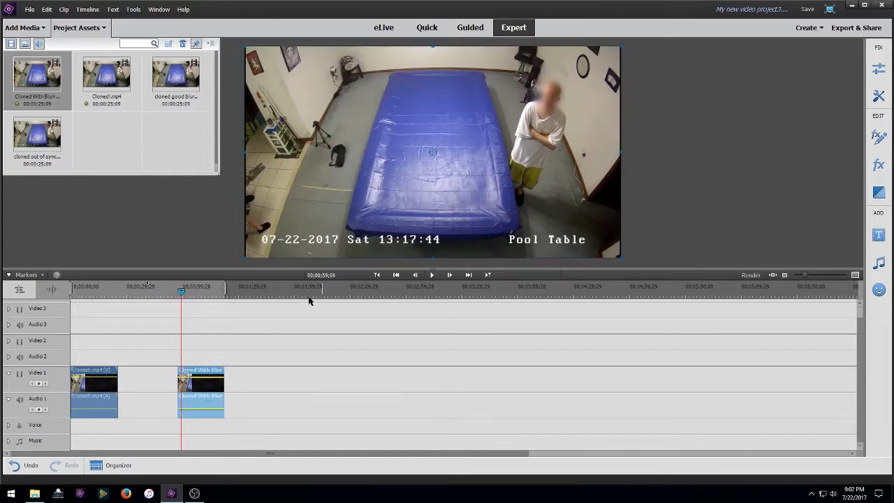
mouse_move(181, 295)
left_mouse_down()
mouse_move(192, 293)
mouse_move(179, 293)
left_mouse_up()
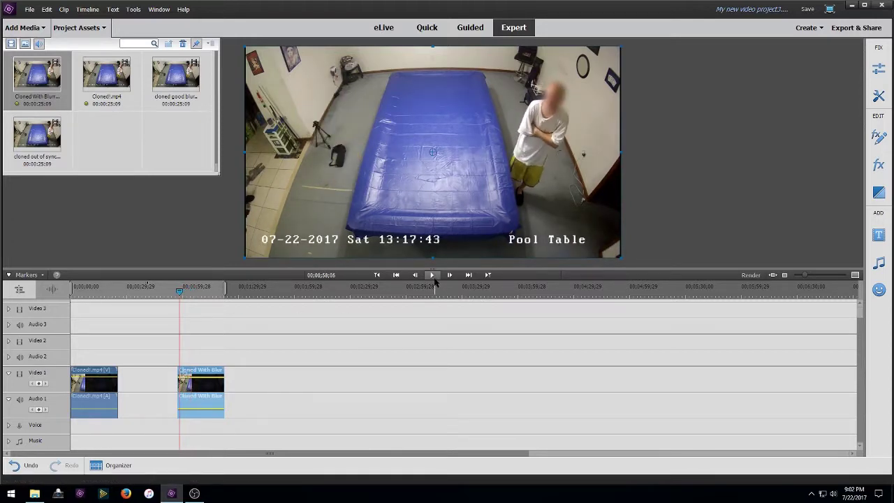
left_click(431, 275)
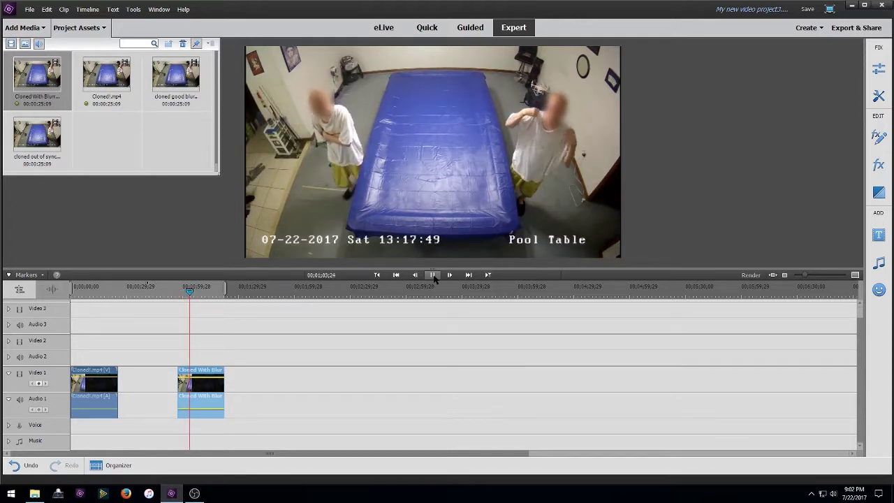
left_click(432, 275)
left_click(212, 43)
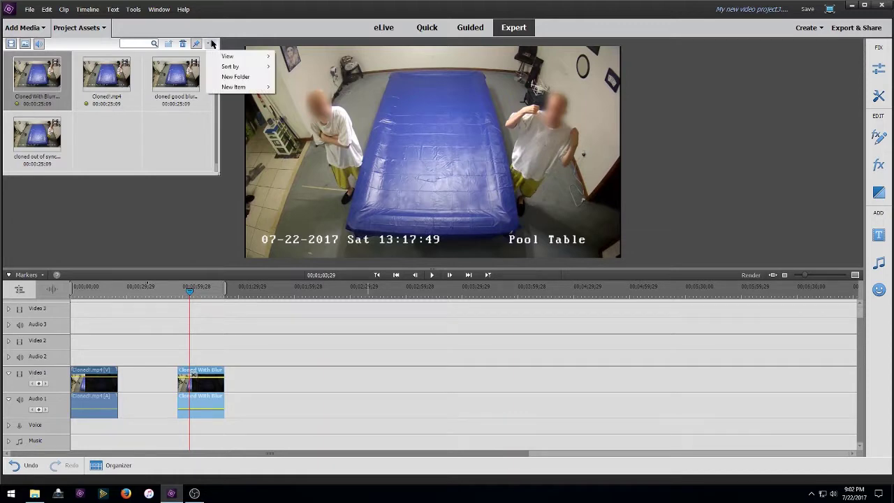
mouse_move(227, 89)
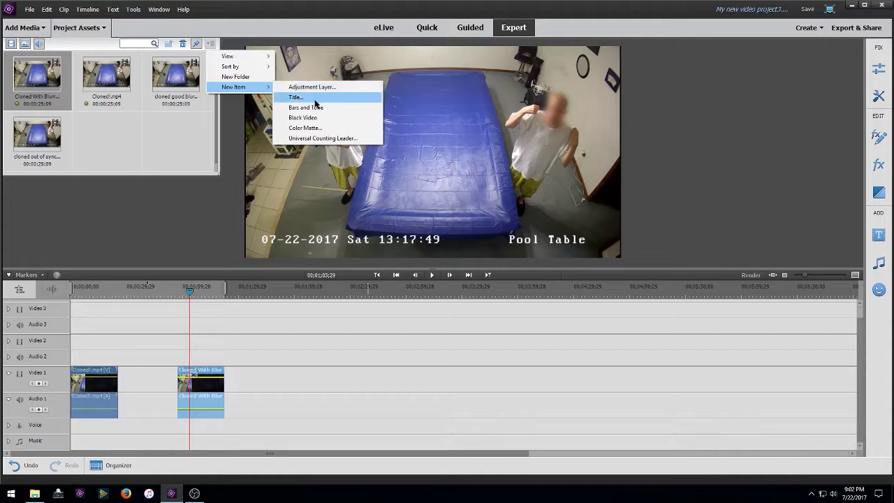
left_click(168, 211)
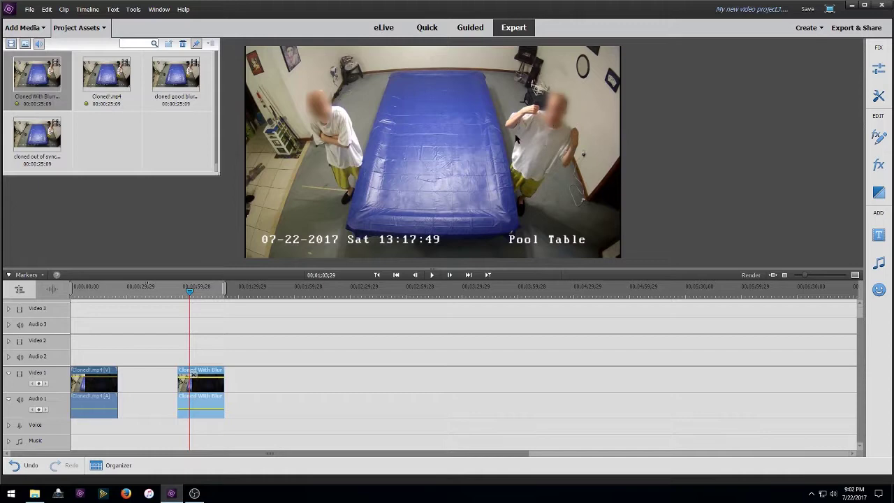
Add cloned out of sync as the third clip on Video 1 and play it
left_click(41, 137)
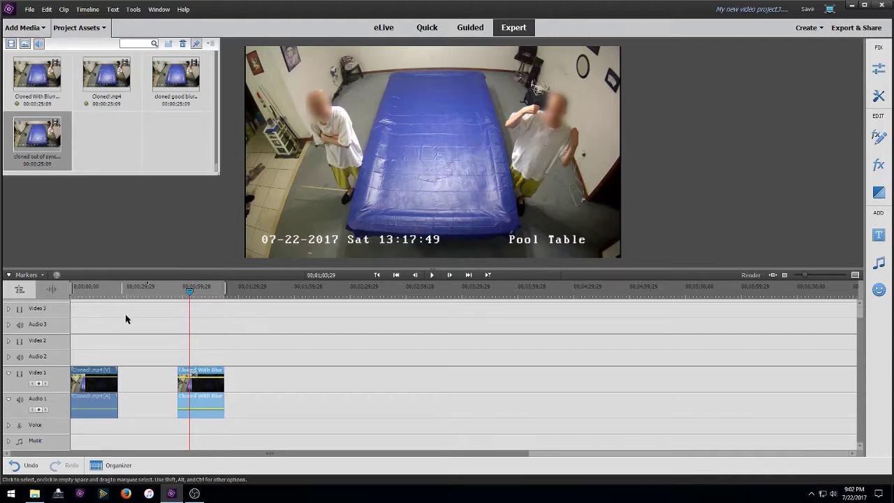
mouse_move(38, 142)
left_mouse_down()
mouse_move(285, 310)
mouse_move(285, 379)
mouse_move(275, 374)
left_mouse_up()
left_click(192, 292)
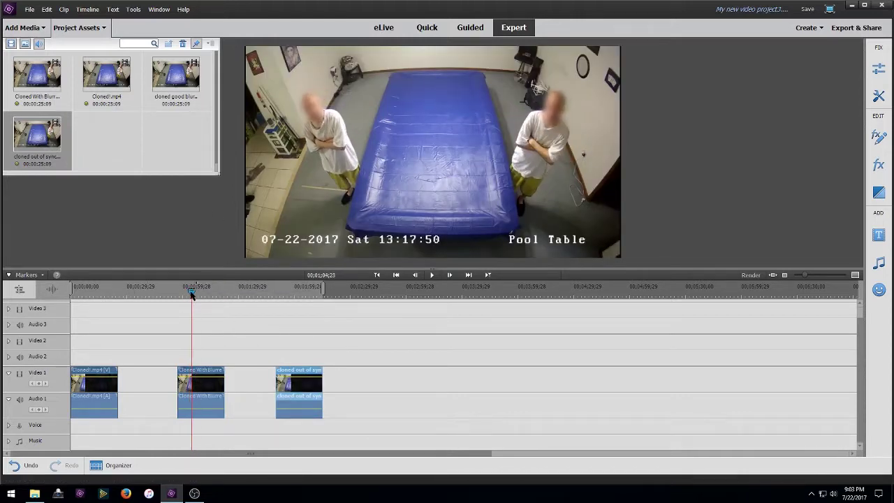
left_click_drag(192, 292, 281, 310)
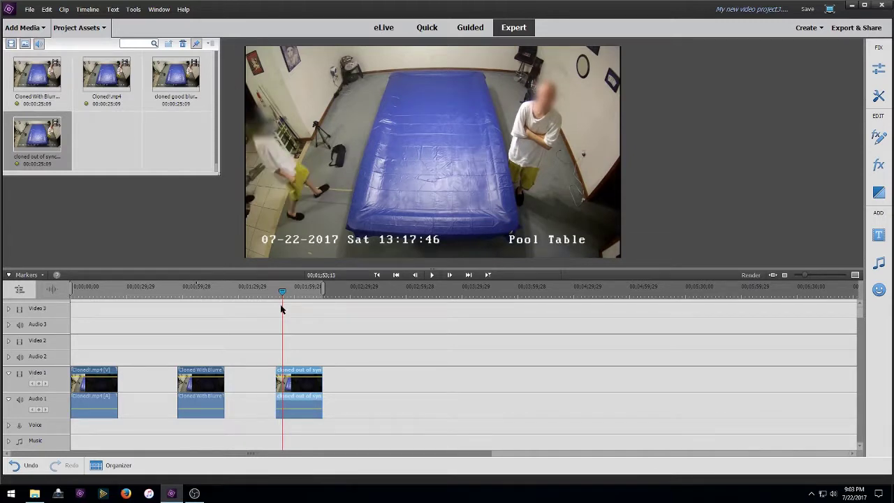
left_click_drag(281, 310, 288, 311)
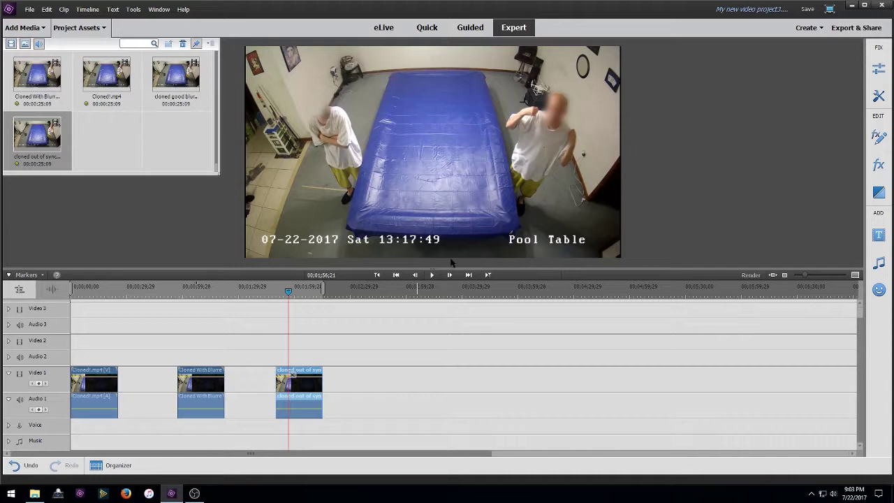
left_click(434, 274)
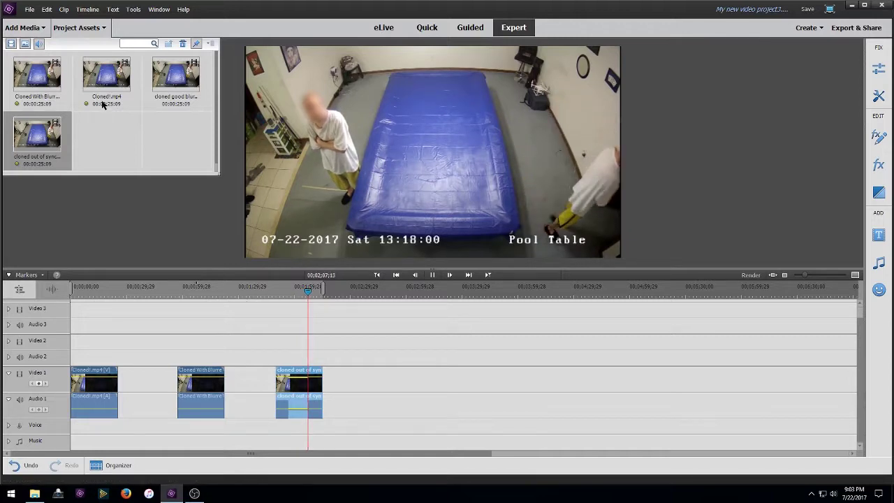
Place cloned good blur as the fourth clip on Video 1 and move the playhead onto it
left_click(37, 77)
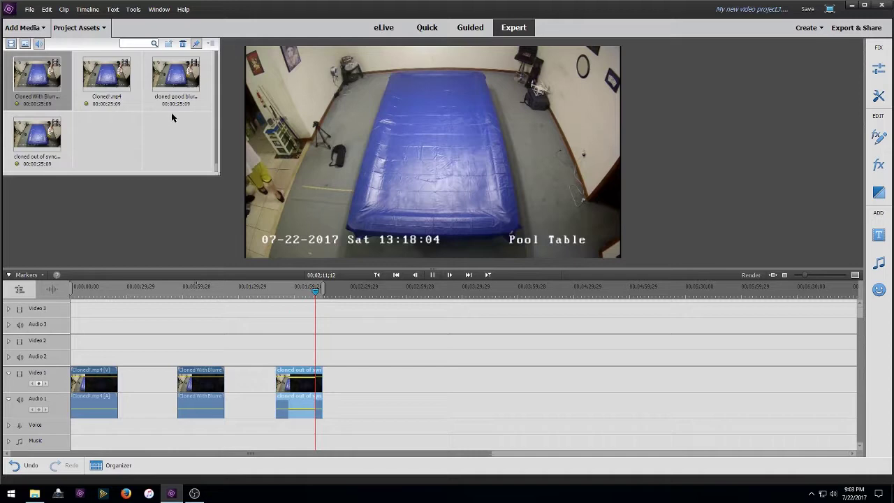
left_click(176, 91)
mouse_move(293, 171)
left_mouse_down()
mouse_move(361, 328)
mouse_move(361, 381)
left_mouse_up()
left_click_drag(322, 296, 357, 292)
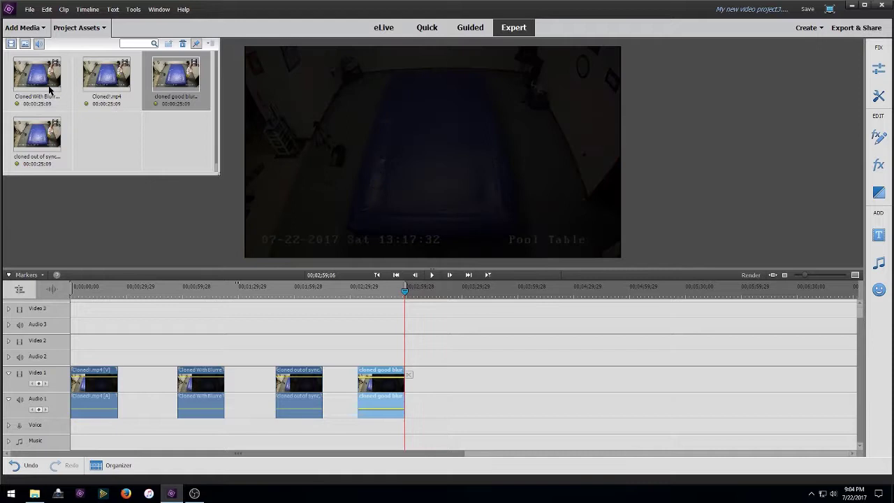
Start a new project, My Project, without saving changes to the old one
left_click(29, 9)
mouse_move(84, 21)
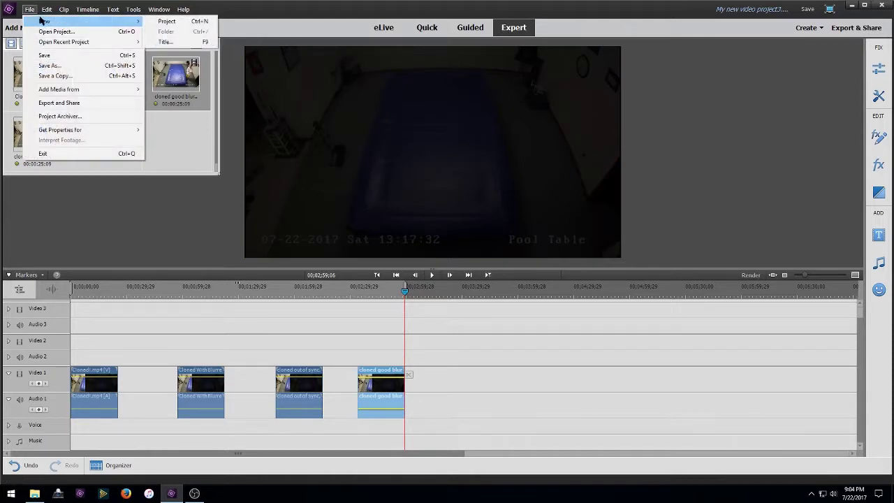
left_click(167, 24)
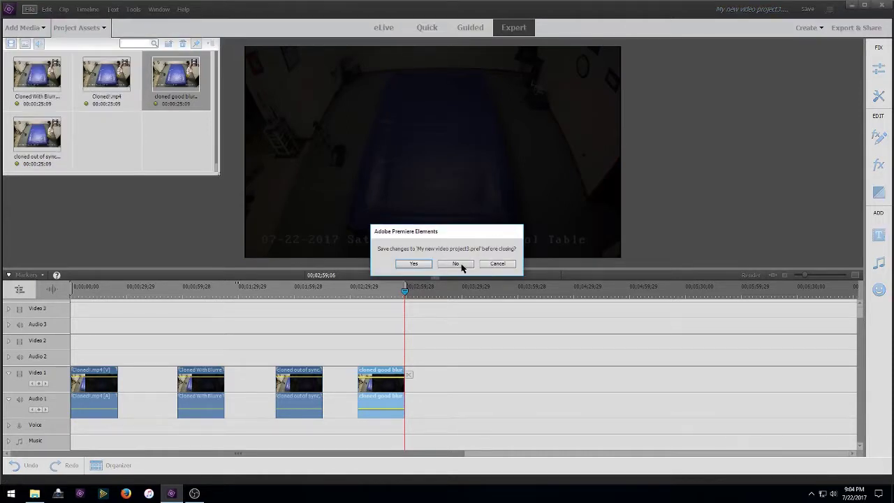
left_click(455, 264)
left_click(481, 278)
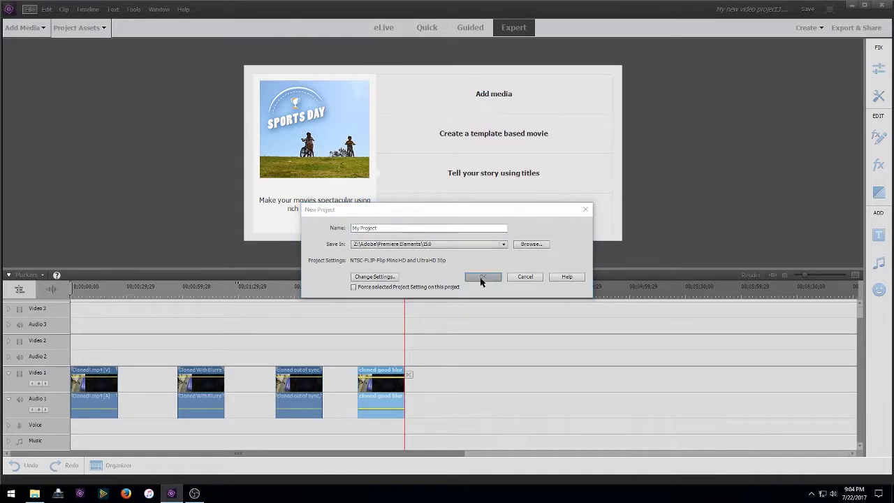
Import the Cloned! video file from disk into the project assets
left_click(487, 266)
left_click(29, 28)
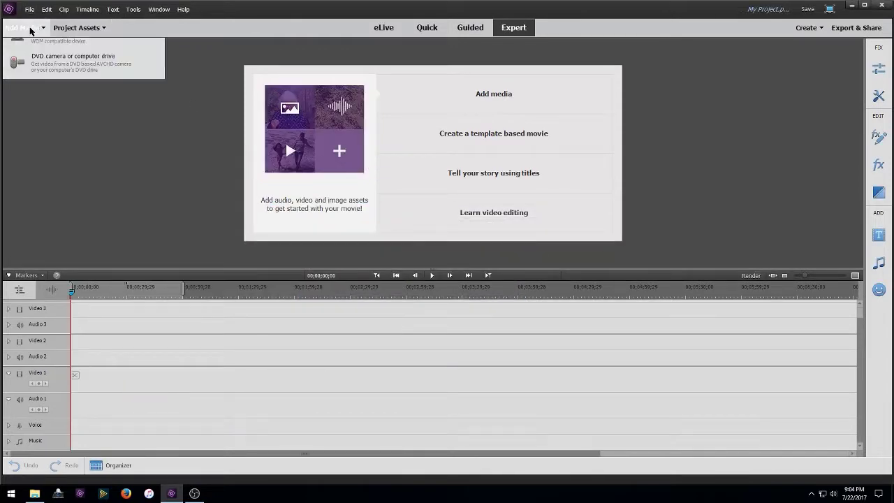
left_click(57, 85)
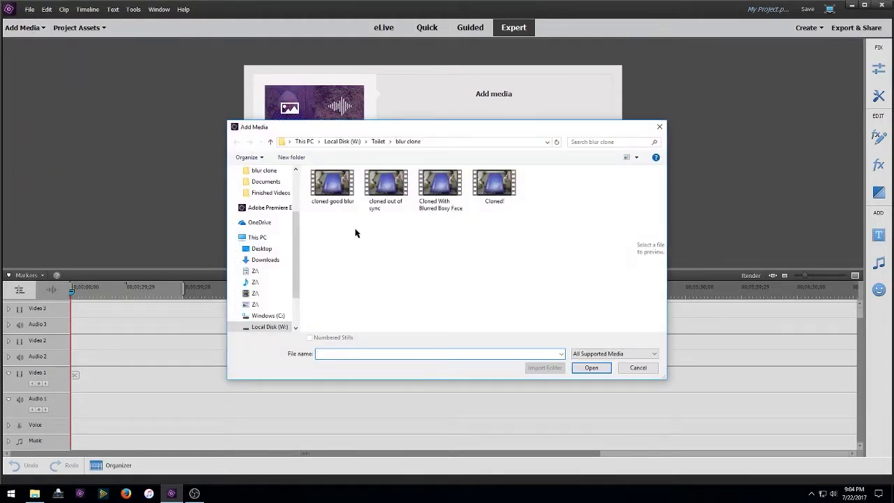
left_click(494, 187)
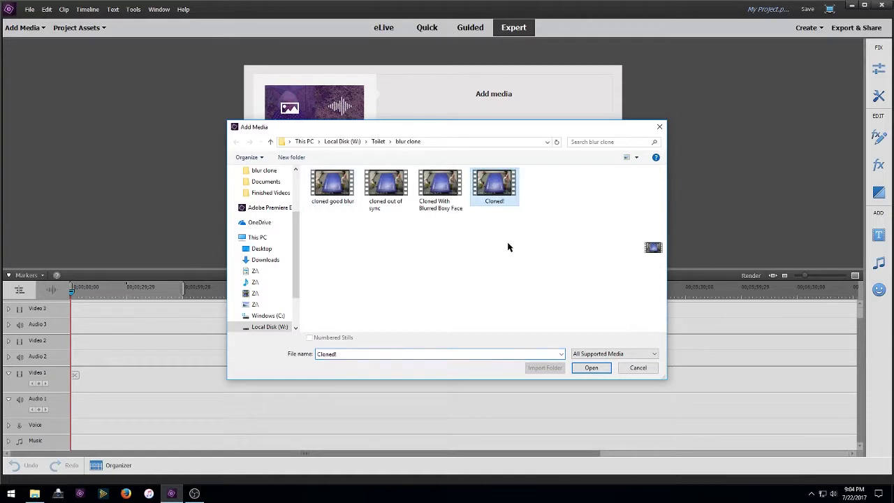
left_click(590, 367)
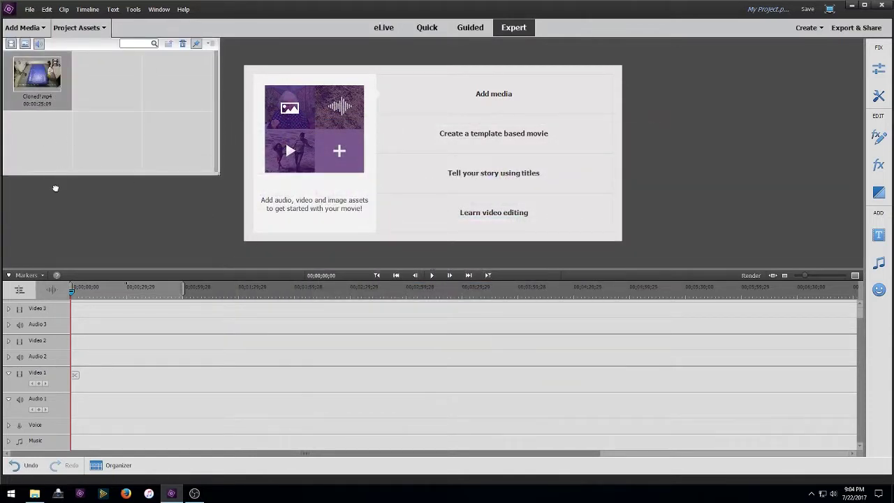
Place Cloned!.mp4 on Video 1, zoom the timeline in, and close Project Assets
mouse_move(55, 188)
left_mouse_down()
mouse_move(87, 335)
mouse_move(77, 381)
left_mouse_up()
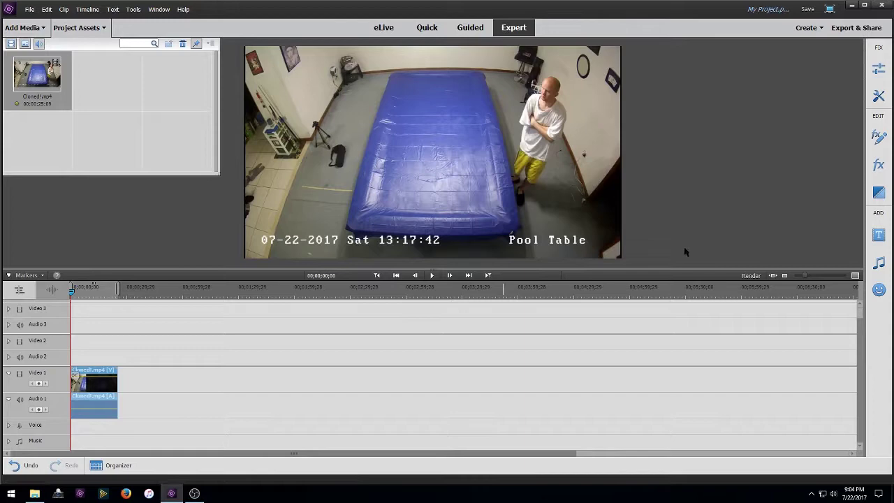
left_click_drag(808, 277, 813, 280)
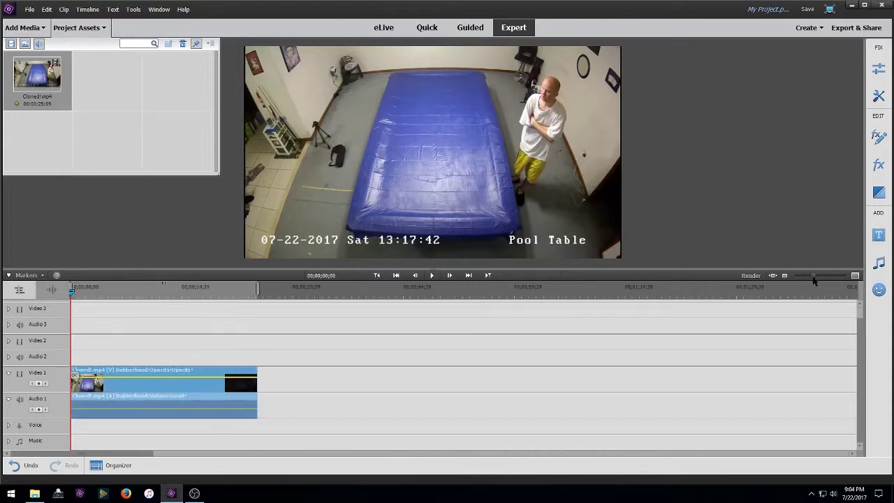
left_click(104, 28)
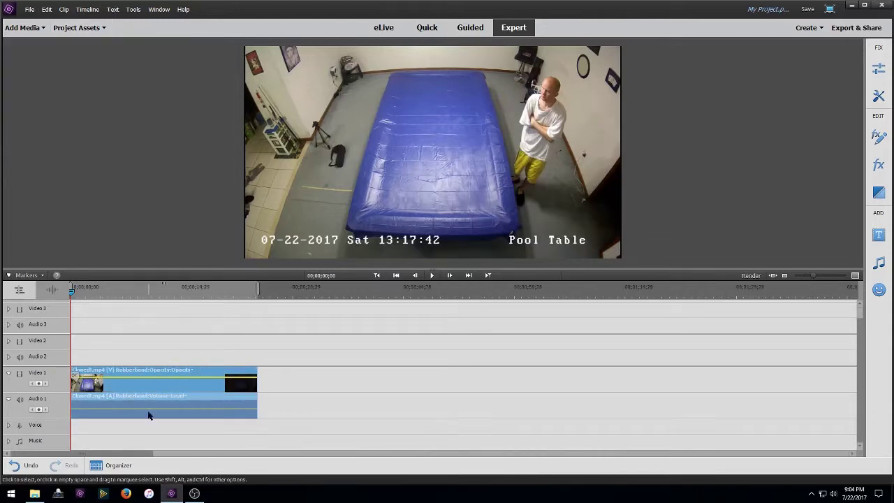
Delete the clip's audio and collapse the empty Audio 1 track
right_click(135, 389)
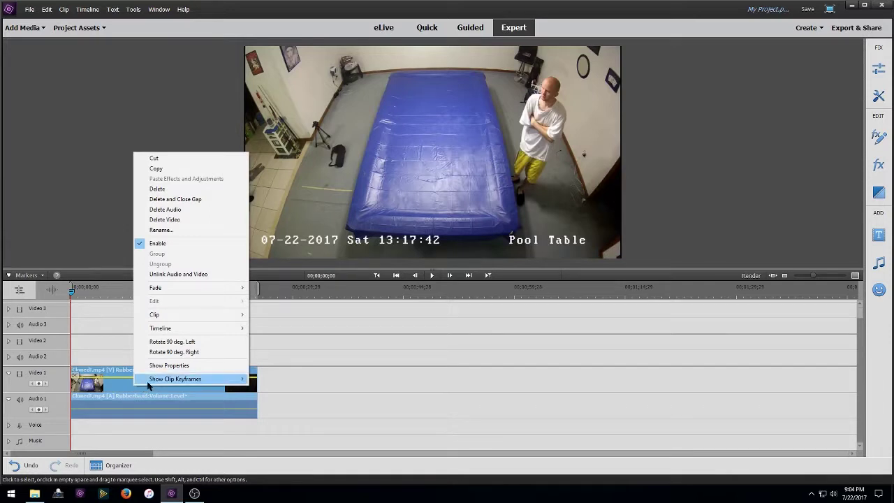
left_click(176, 210)
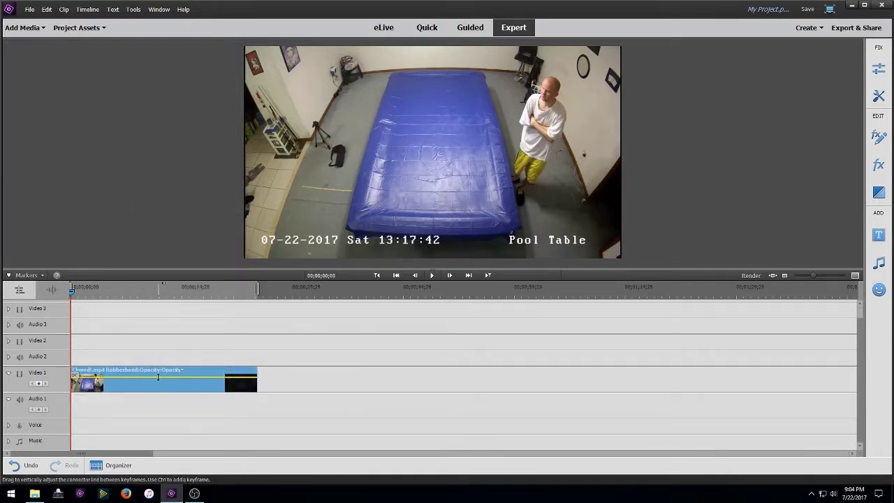
left_click(8, 400)
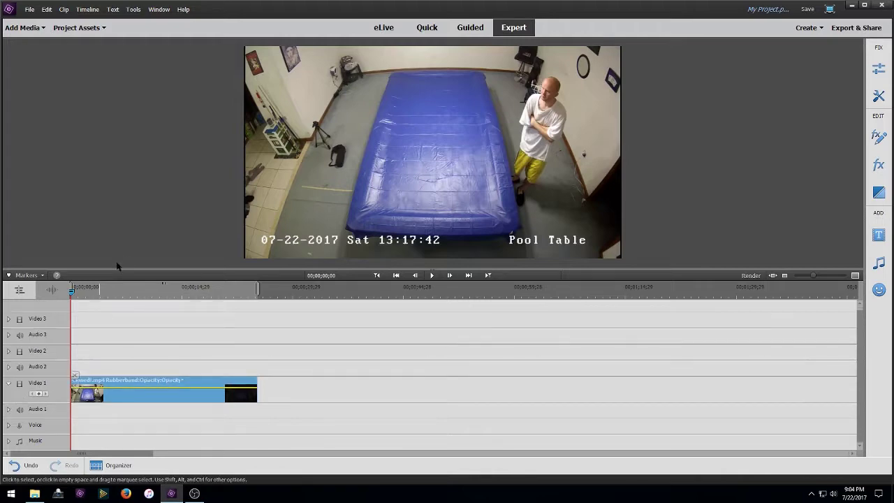
Apply an effects mask to the surveillance clip
right_click(144, 398)
mouse_move(193, 328)
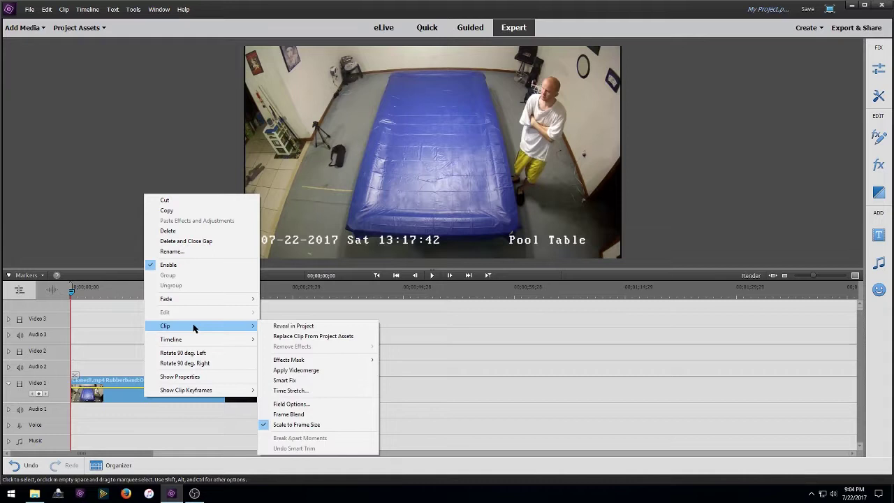
mouse_move(334, 360)
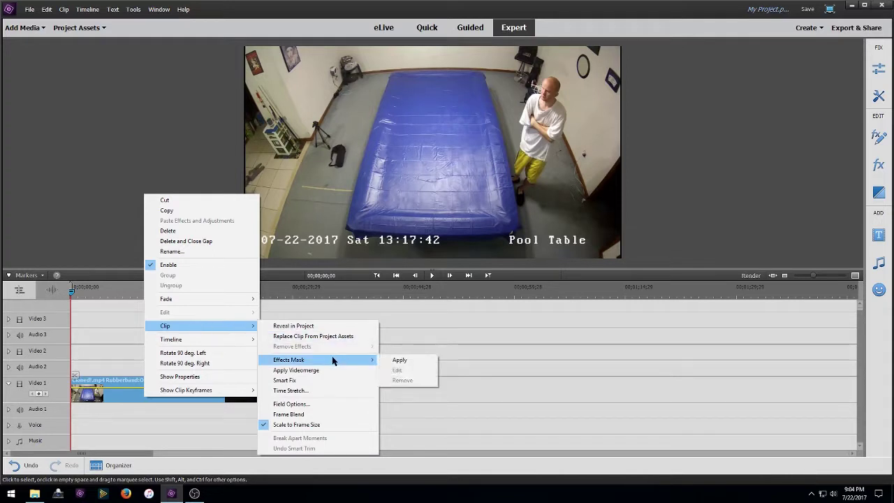
left_click(396, 361)
Move and resize the mask rectangle to frame the standing man's head
left_click_drag(430, 169, 511, 119)
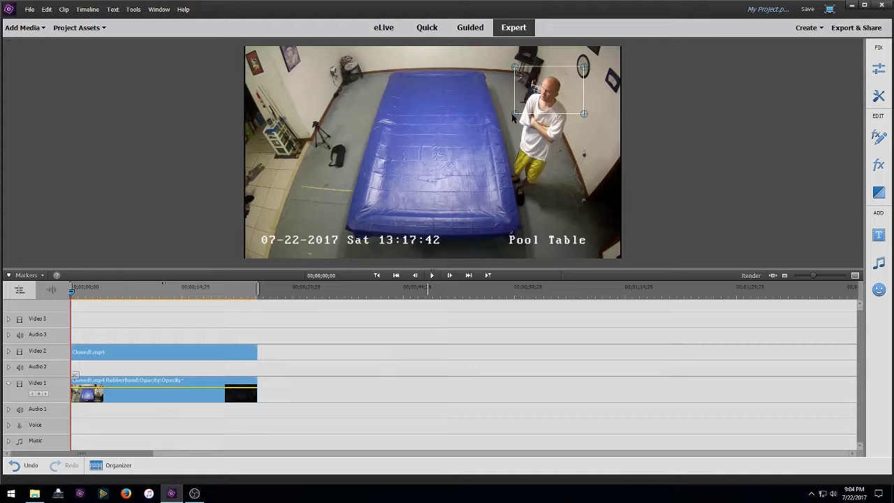
left_click_drag(516, 116, 530, 113)
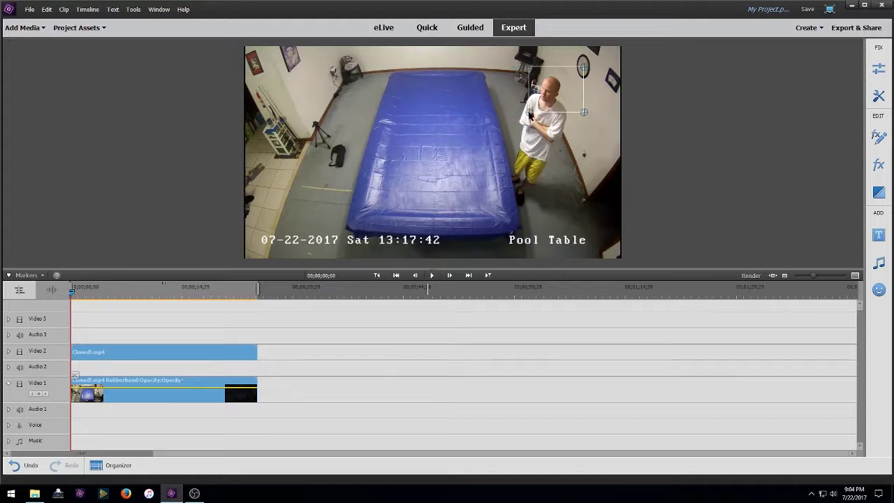
left_click_drag(583, 114, 564, 109)
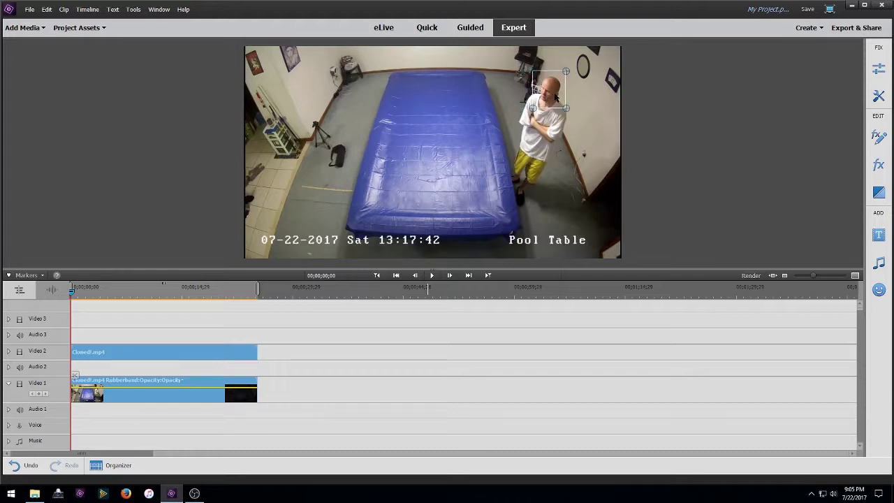
left_click_drag(535, 106, 538, 108)
Search effects for 'gaus' and apply Gaussian Blur to the mask layer
left_click(879, 166)
left_click(881, 142)
left_click(881, 166)
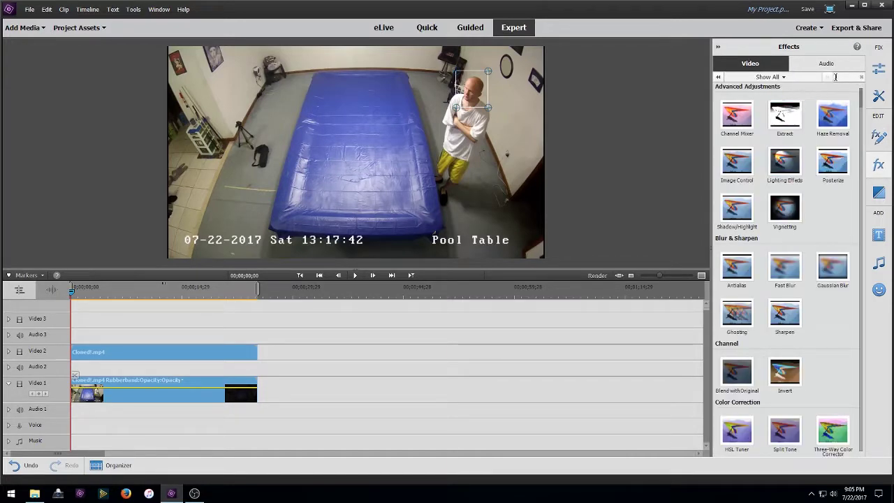
left_click(835, 77)
type("gaus")
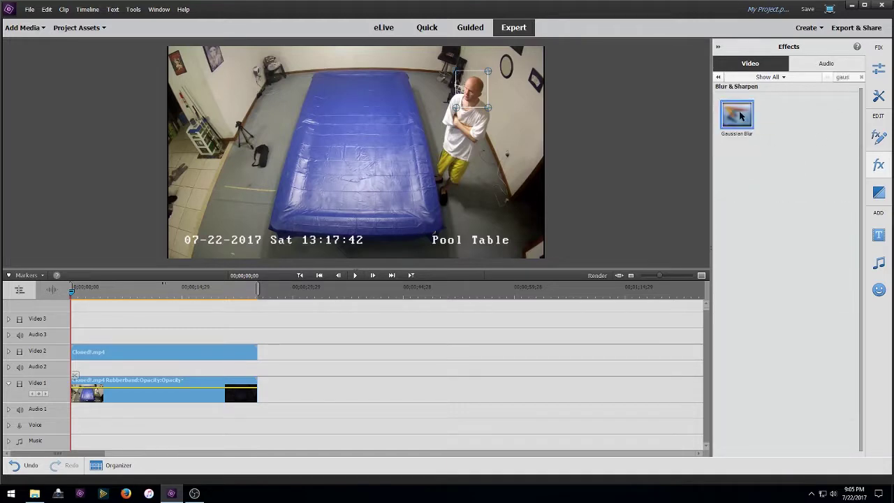
left_click_drag(740, 117, 249, 349)
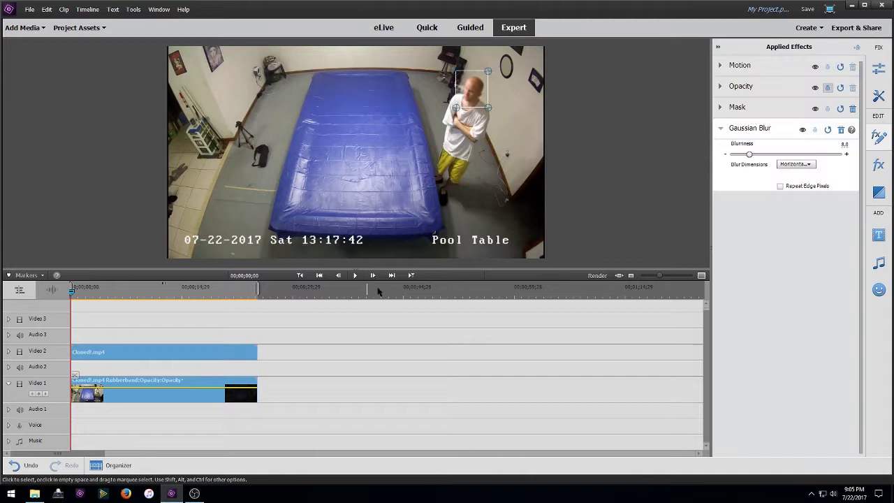
Set Blurriness to 35.0 and keyframe the mask corners to follow the man's face
left_click(861, 167)
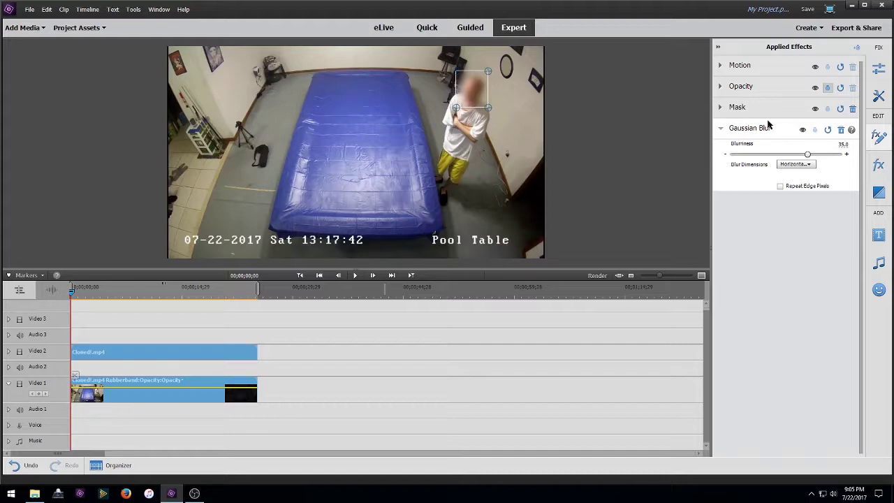
left_click(745, 113)
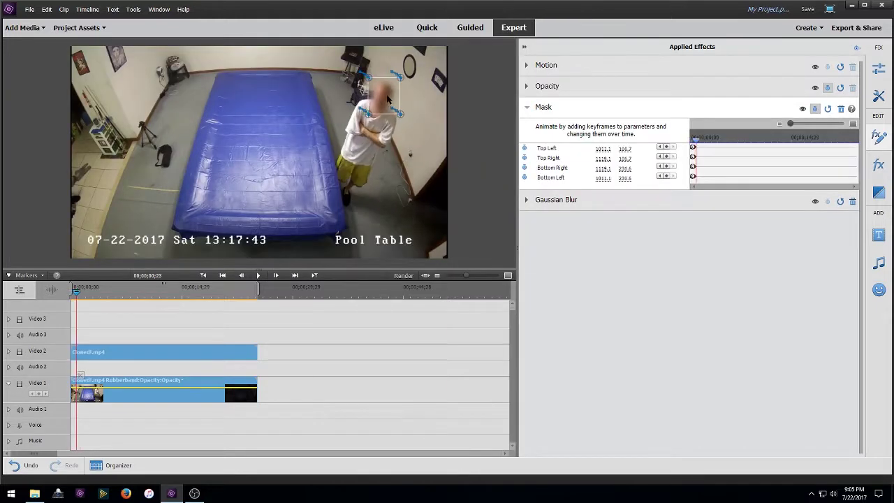
left_click_drag(387, 98, 474, 142)
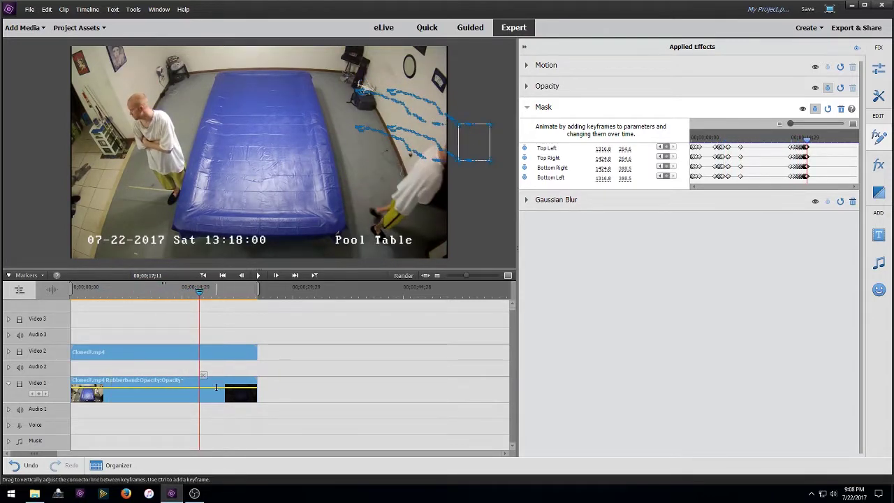
Ungroup the Video 2 mask layer from the Video 1 clip and select it on its own
right_click(217, 390)
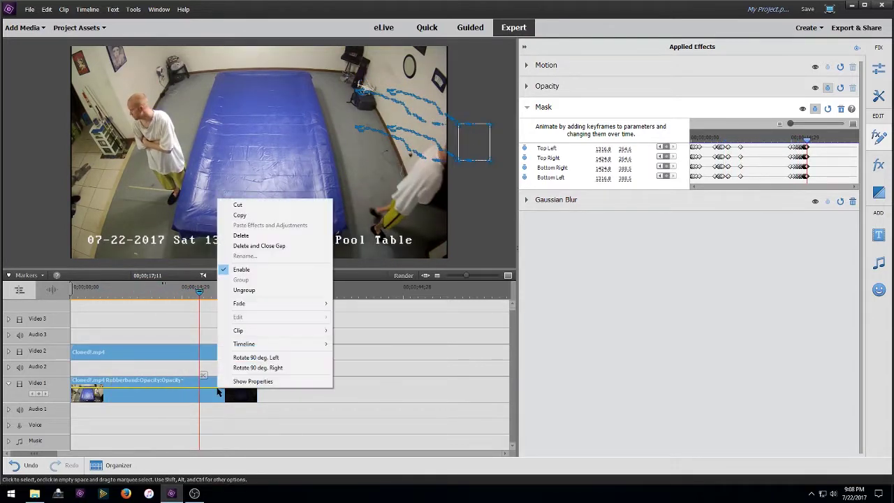
left_click(243, 290)
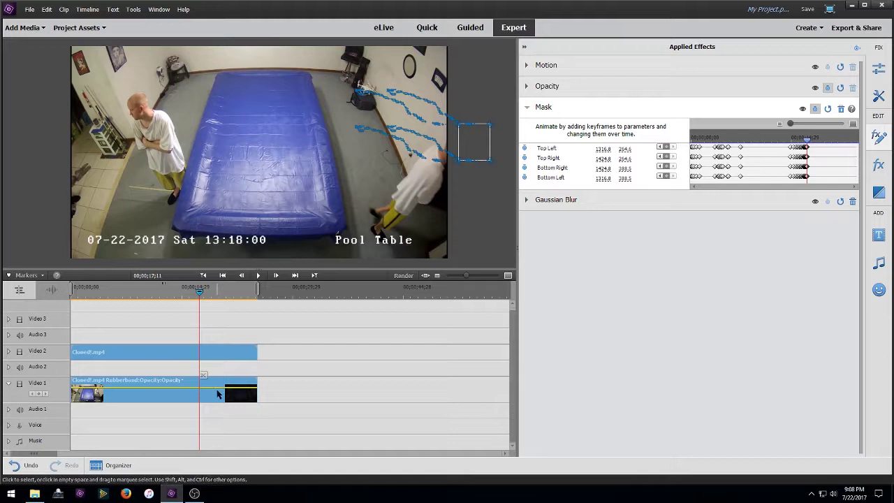
left_click(224, 368)
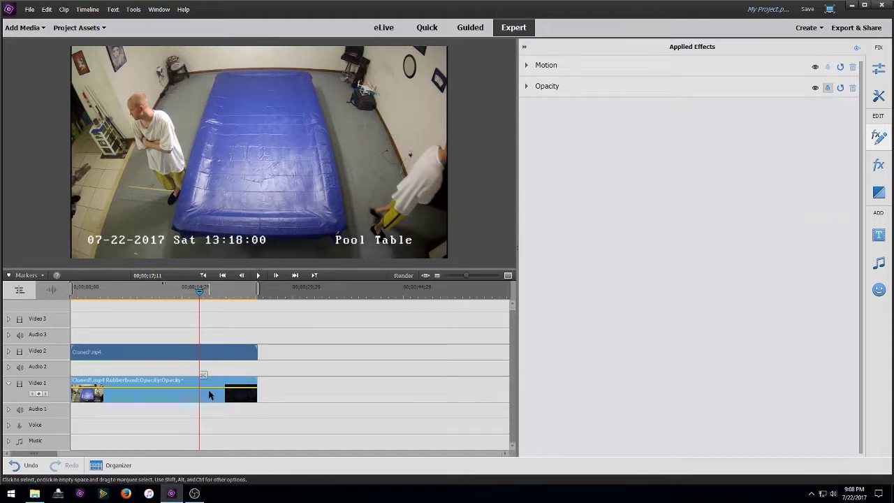
left_click(227, 354)
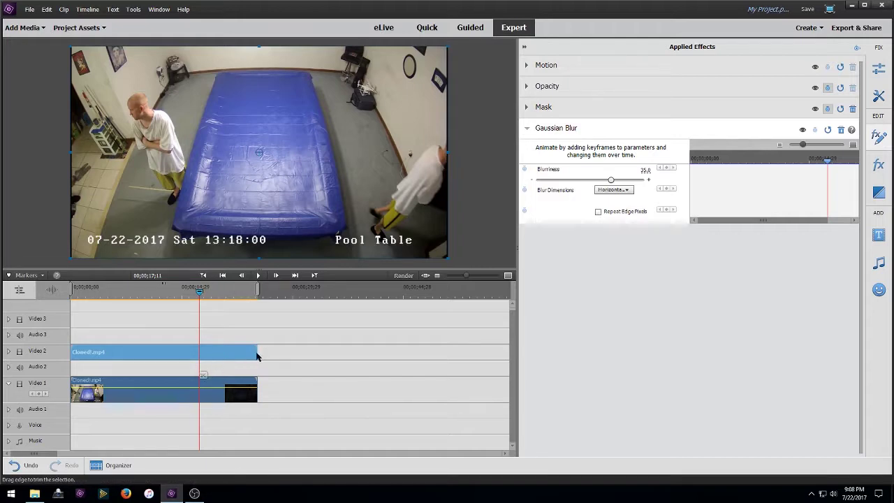
Trim the Video 2 blur layer to end near 00;00;17;11, render, and replay from the start
left_click_drag(256, 353, 201, 355)
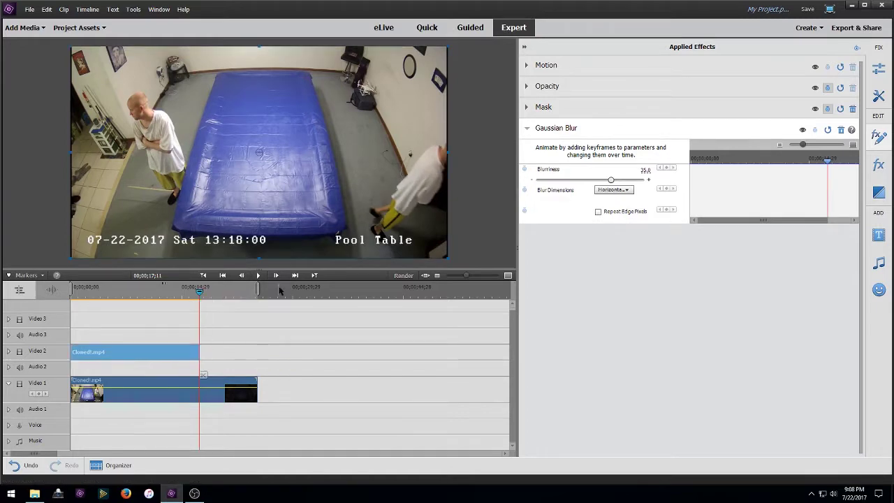
left_click(404, 276)
left_click(203, 276)
left_click(259, 276)
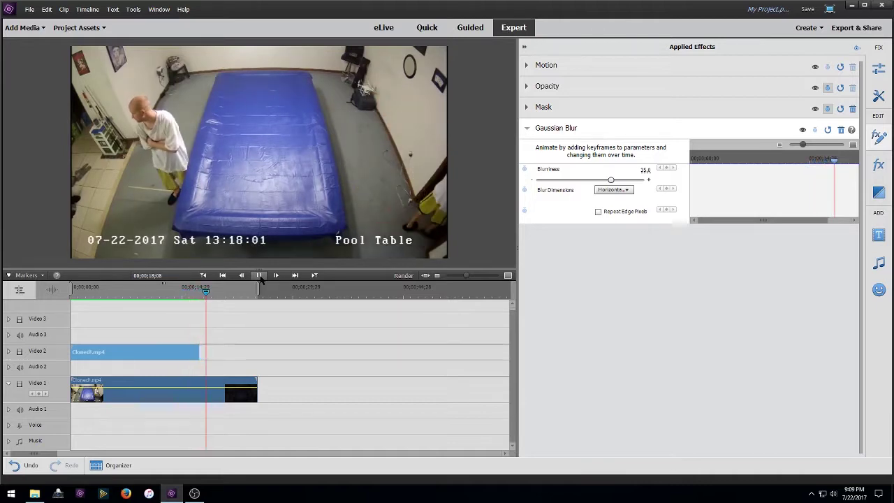
Pause and step the playhead to 17;13 to check where the blur ends
left_click(260, 276)
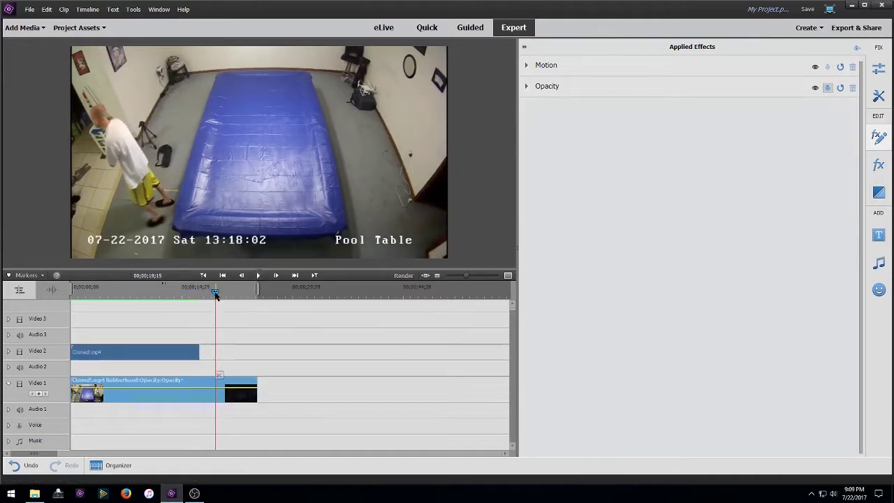
left_click_drag(215, 293, 198, 296)
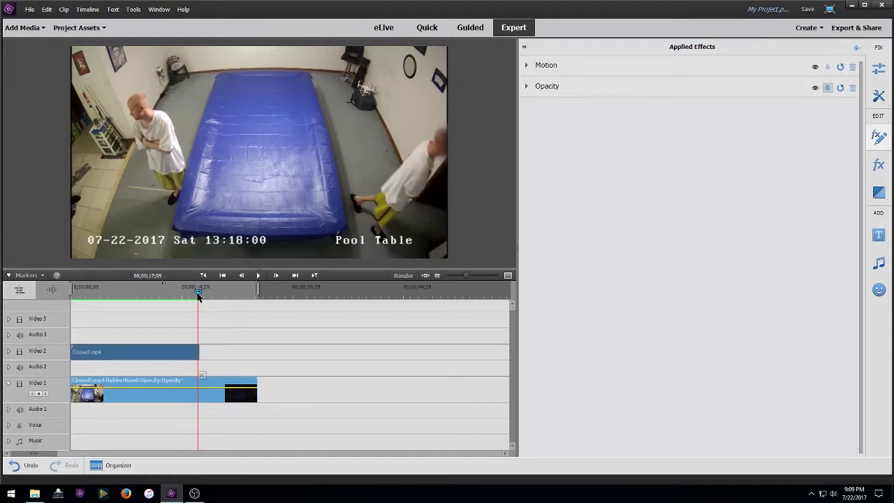
key("Right")
key("Right")
key("Right")
key("Right")
key("Right")
key("Right")
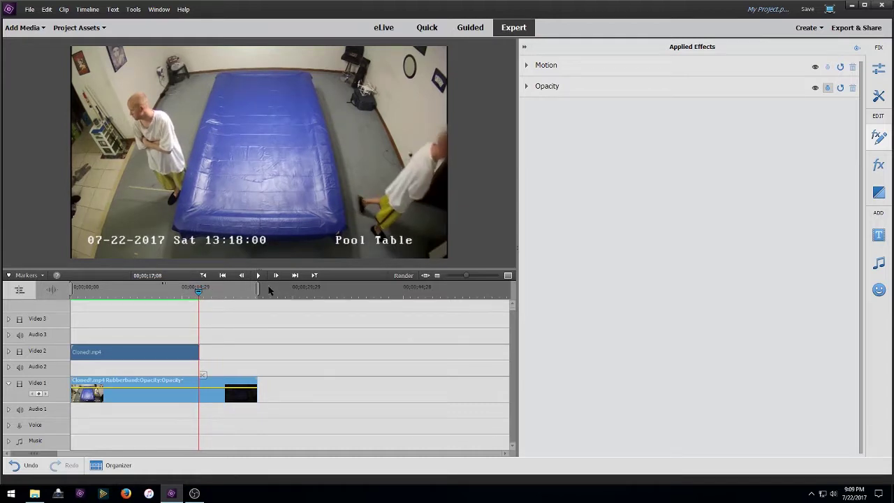
key("Right")
key("Right")
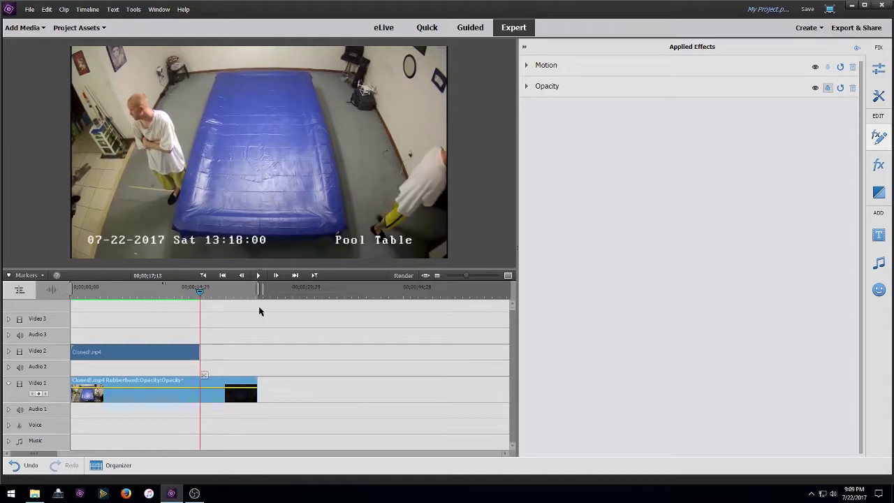
Check the Video 2 blur clip's options, then park the playhead on empty timeline space near 24 seconds
left_click(169, 360)
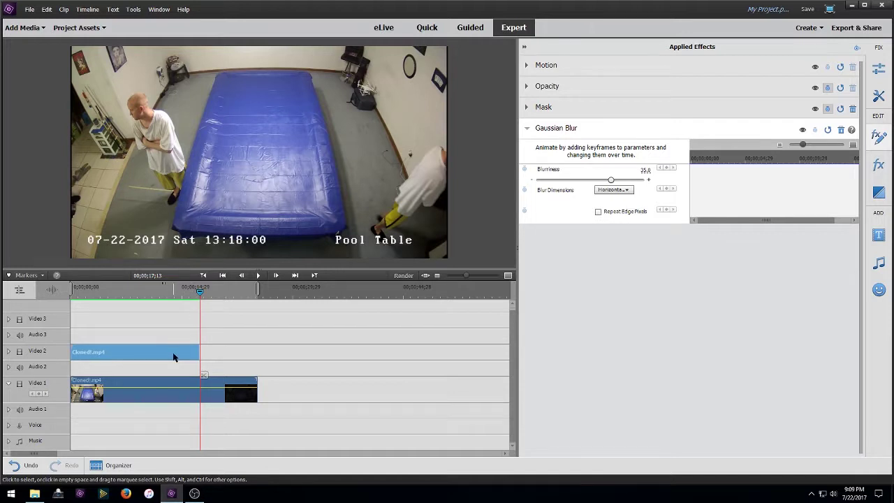
right_click(174, 357)
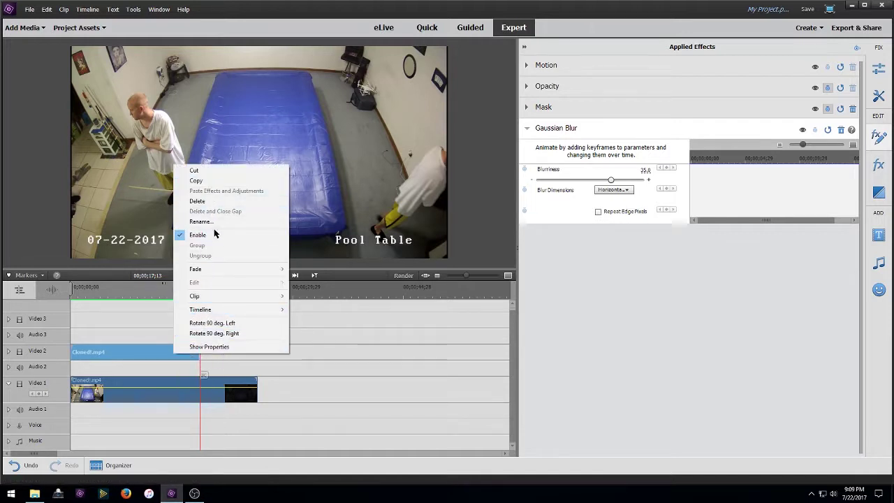
left_click(197, 181)
left_click(229, 323)
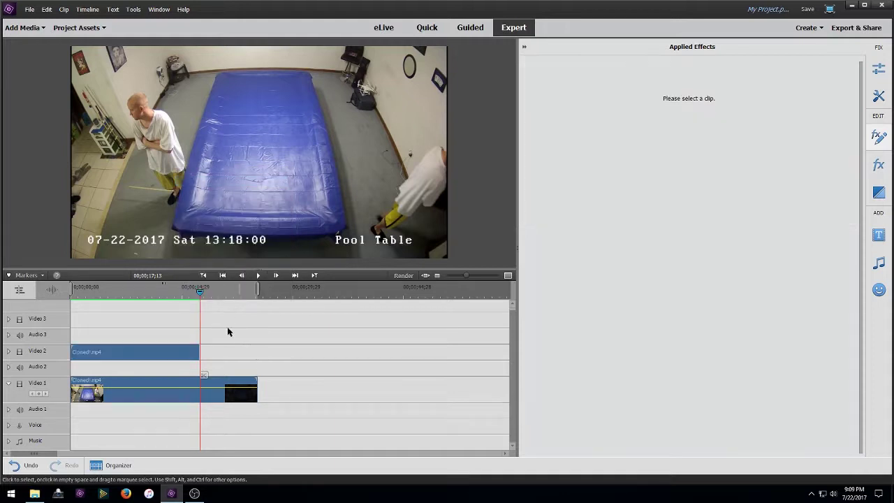
left_click_drag(200, 292, 249, 292)
right_click(274, 357)
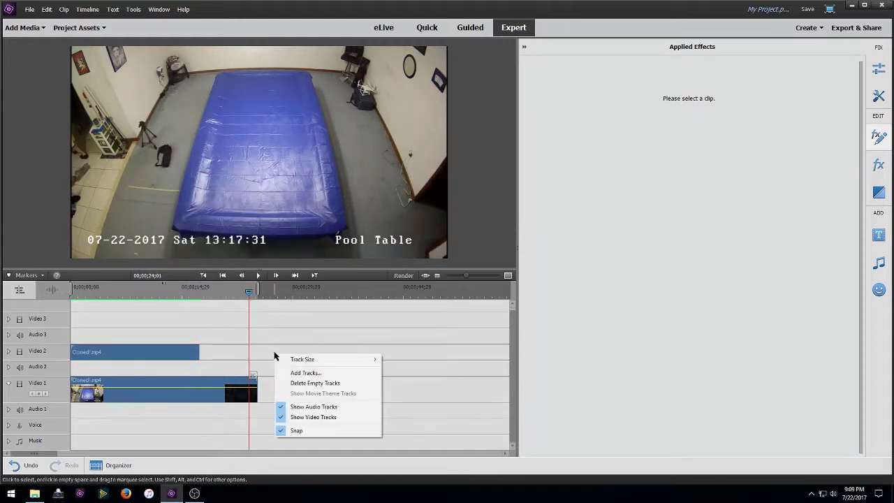
left_click(299, 293)
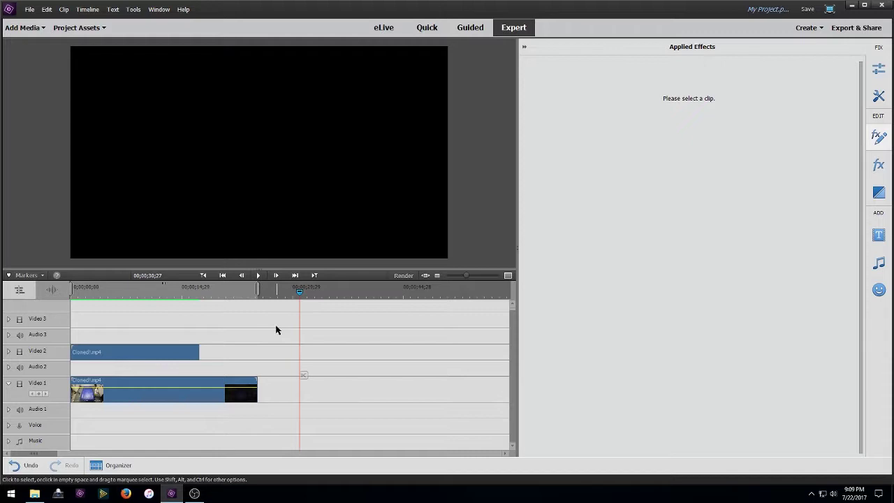
Paste a copy of the masked blur clip and move it to the start of Video 3
key("ctrl+v")
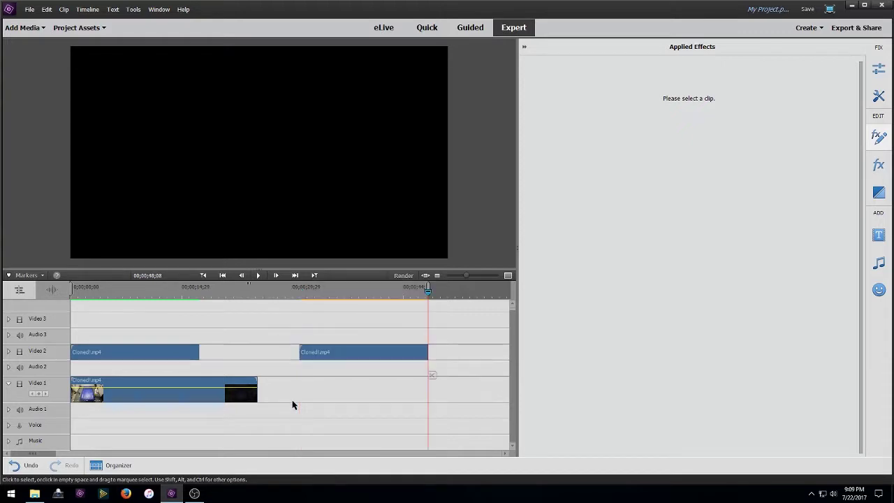
left_click(343, 355)
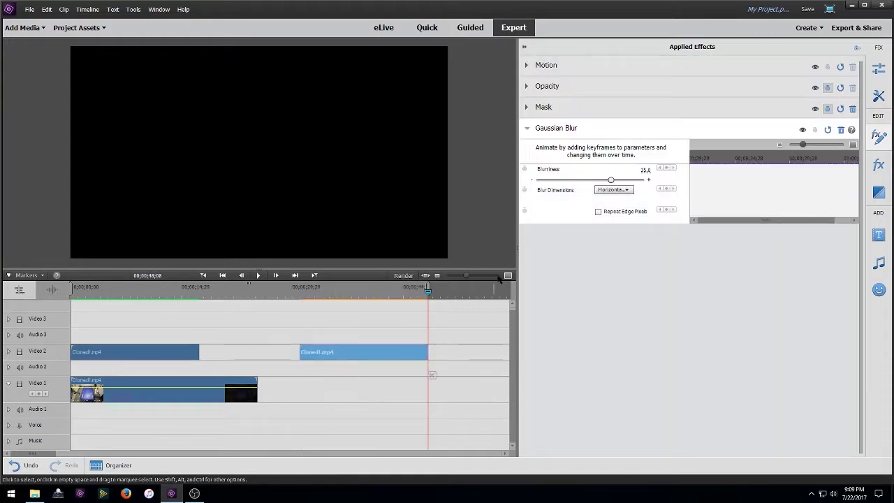
left_click(527, 108)
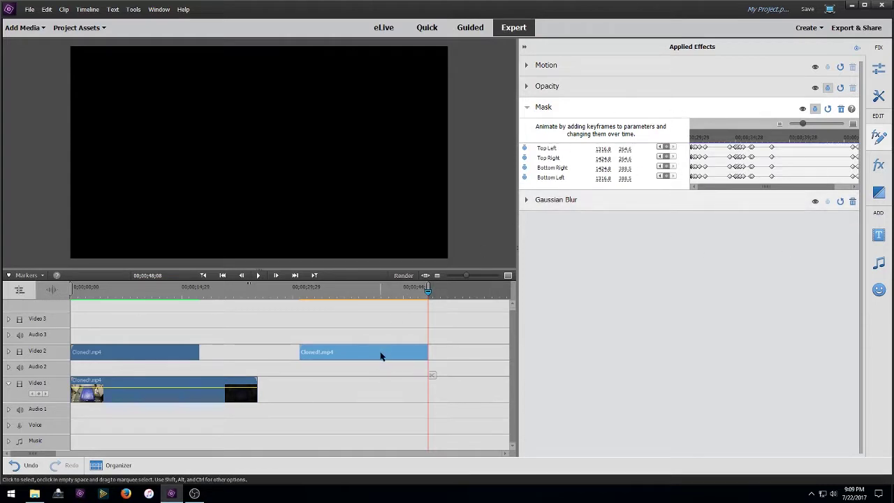
mouse_move(380, 356)
left_mouse_down()
mouse_move(234, 318)
mouse_move(150, 314)
left_mouse_up()
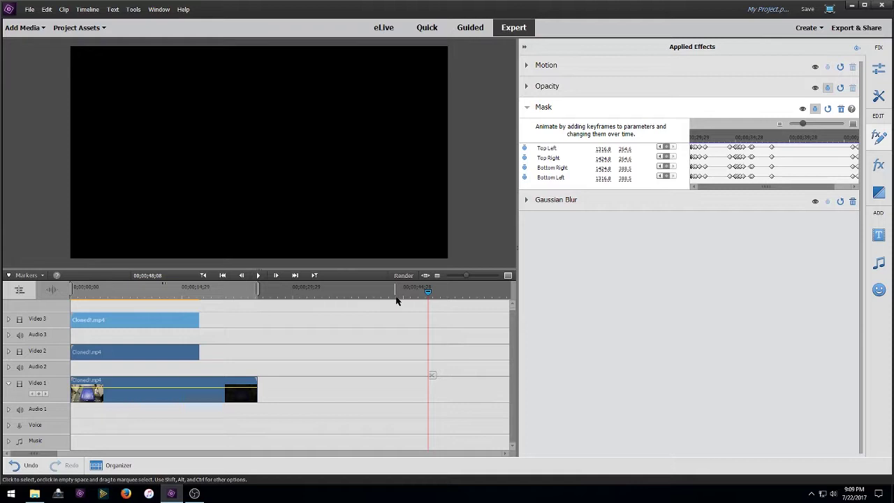
Play the blurred clip from the start on a zoomed-in timeline and display the upper mask's outline
left_click_drag(428, 295, 70, 294)
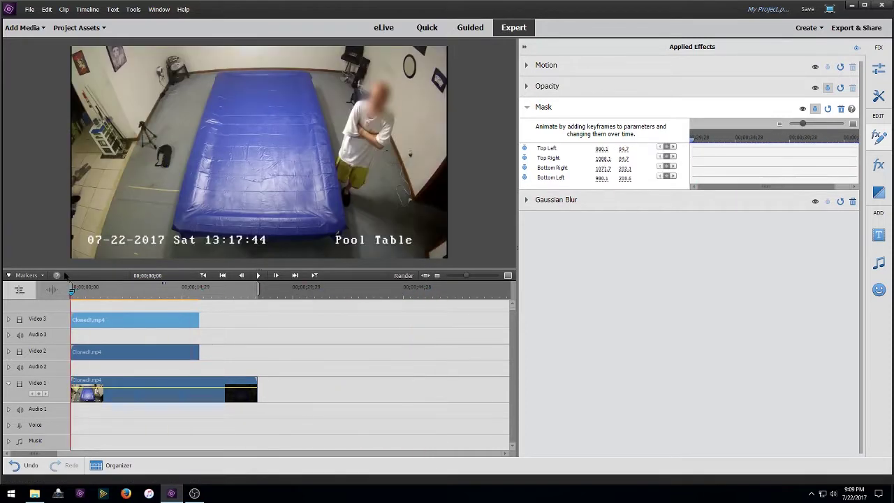
left_click_drag(468, 276, 471, 277)
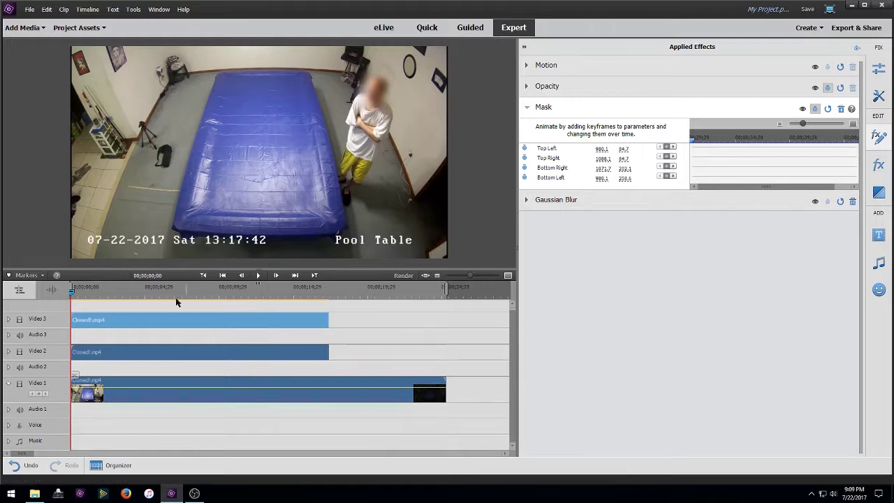
key("space")
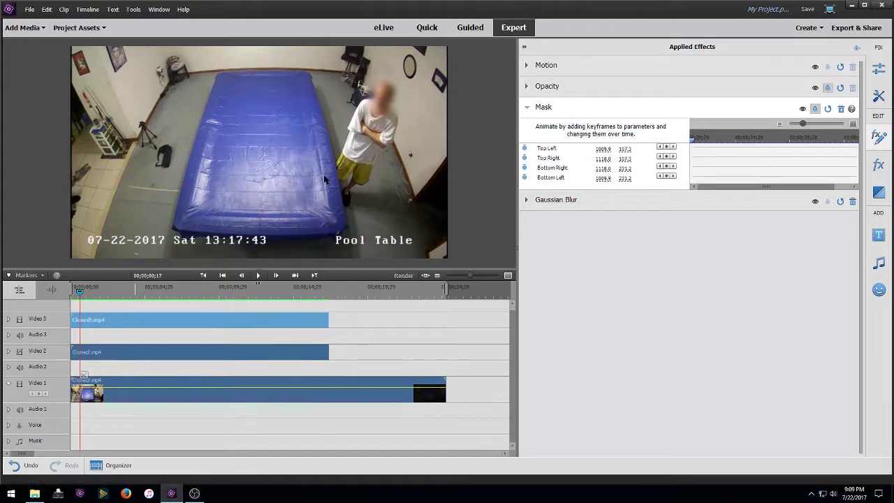
left_click(528, 108)
left_click(527, 109)
left_click(524, 110)
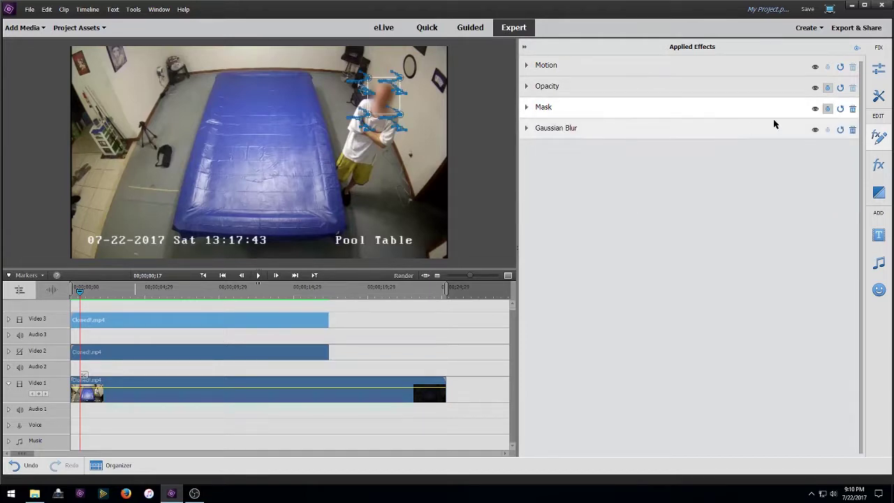
Delete the copy's mask keyframes, shrink its box at the left edge, and trim it to start near 00;00;03;03
left_click(827, 109)
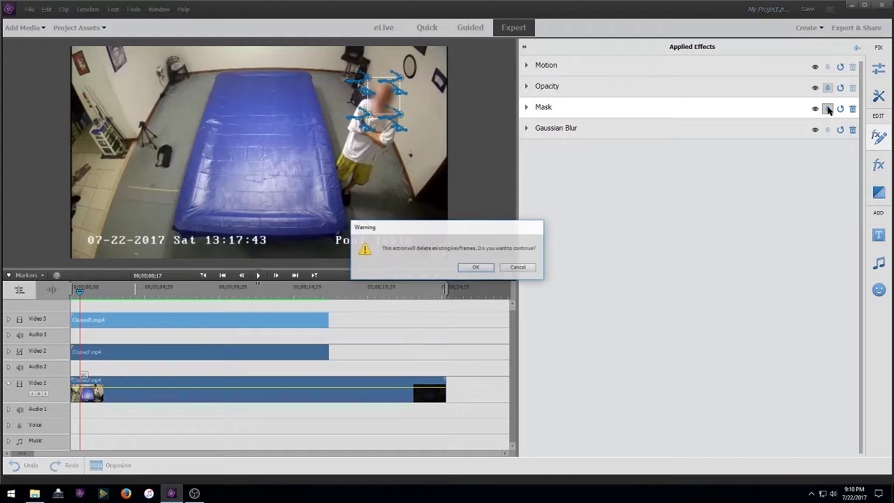
left_click(477, 267)
left_click_drag(382, 100, 119, 170)
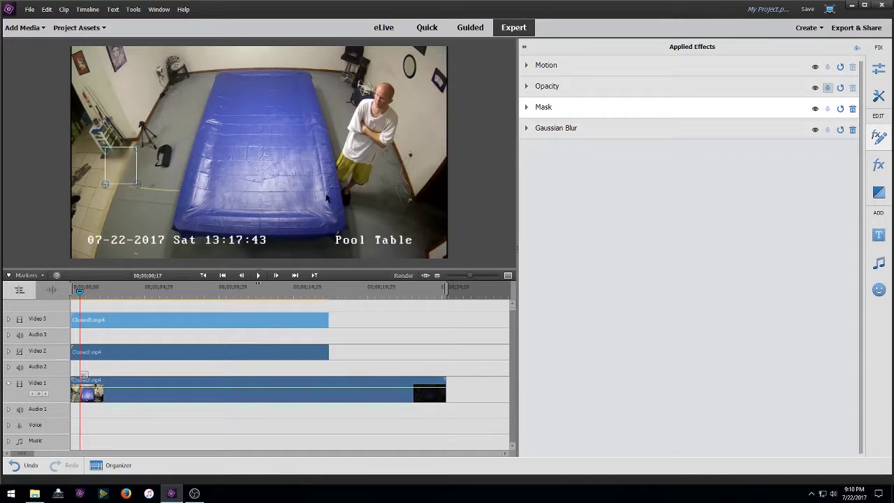
key("space")
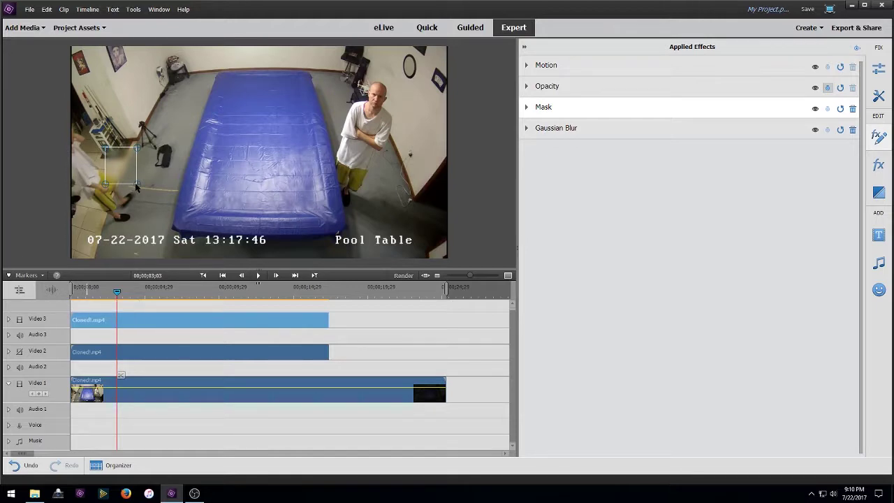
left_click_drag(137, 187, 73, 135)
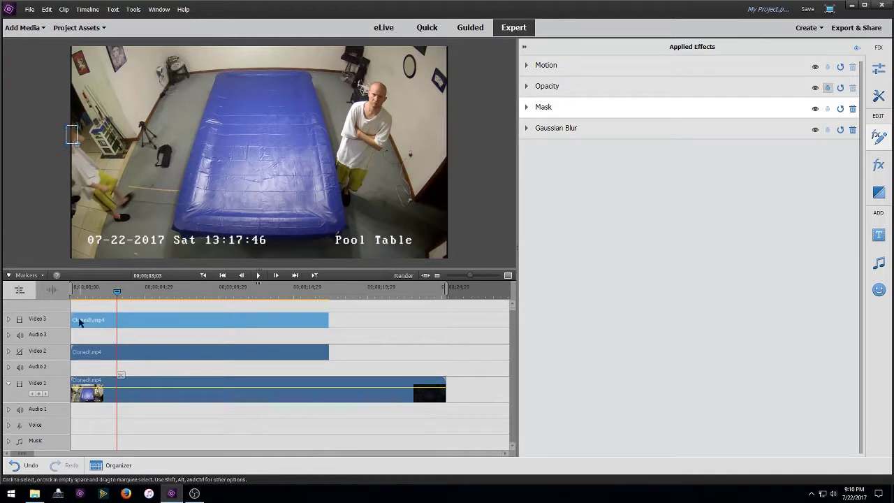
left_click_drag(71, 319, 113, 319)
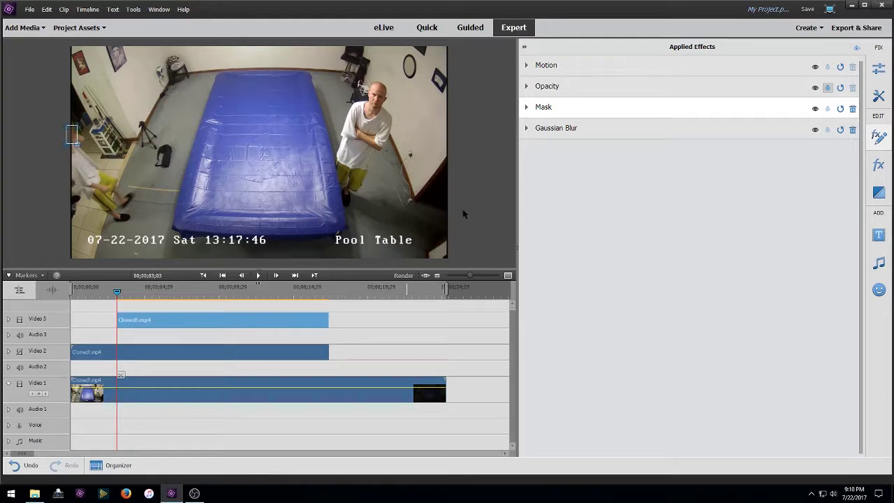
Turn on mask corner animation for the Video 3 copy and show its keyframe timeline
left_click(527, 108)
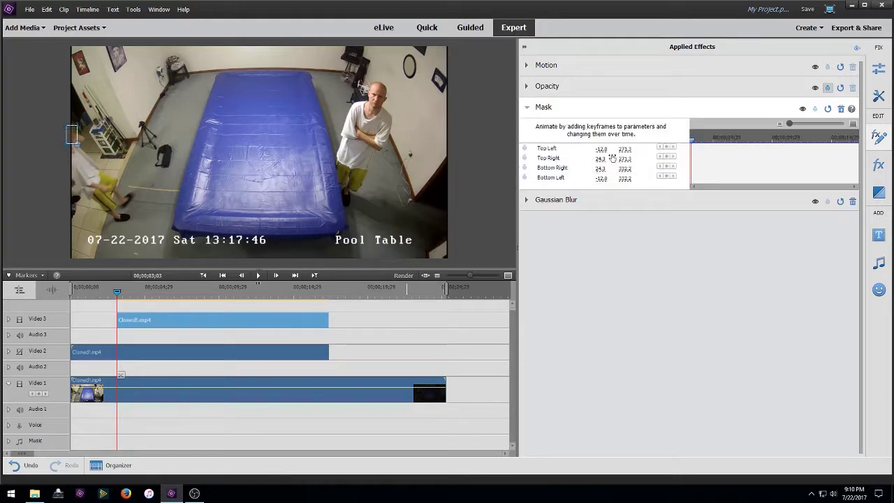
left_click(855, 49)
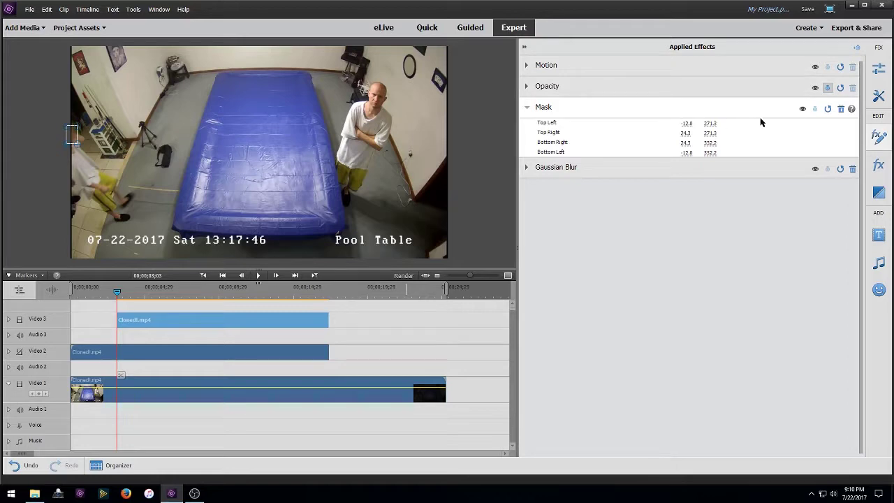
left_click(594, 113)
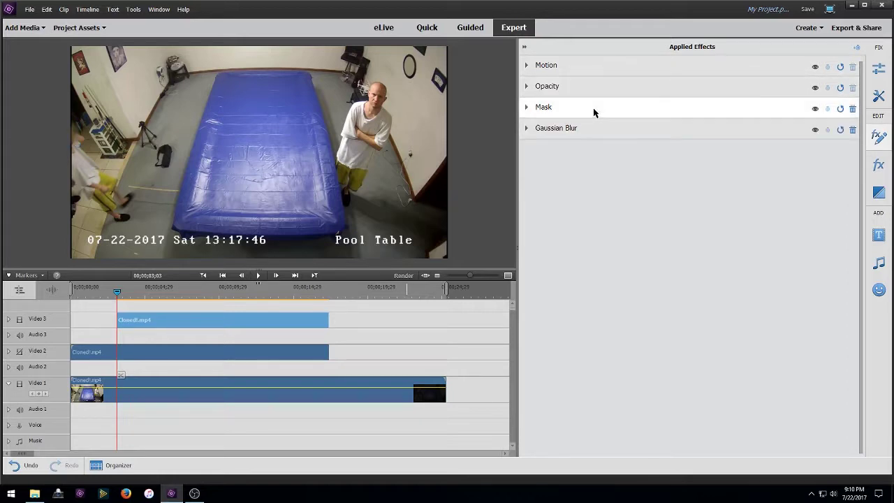
left_click(594, 112)
left_click(815, 108)
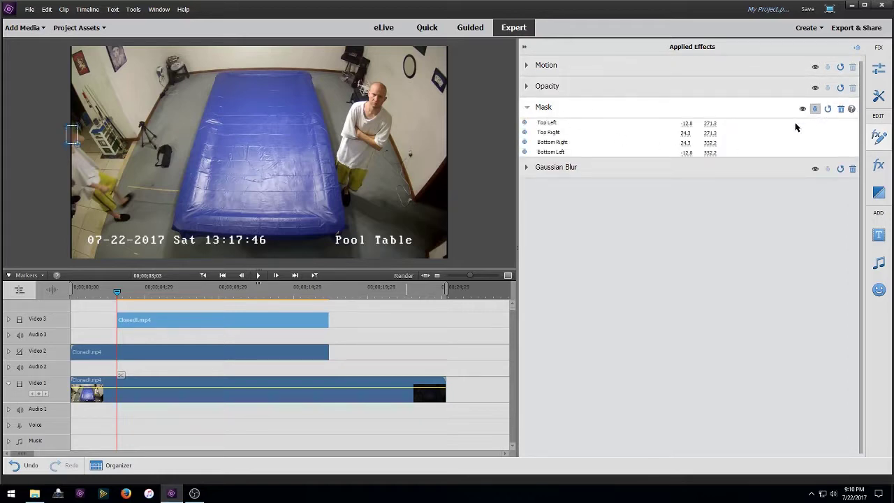
left_click(857, 48)
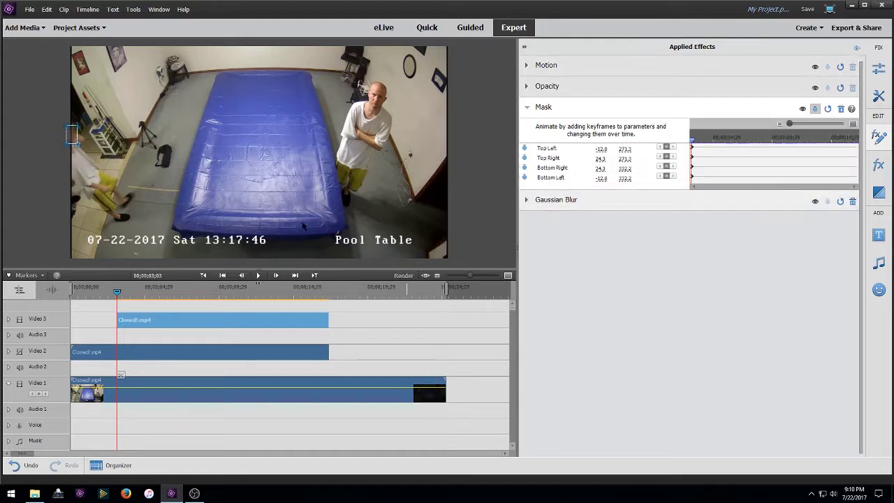
Frame by frame, widen and raise the mask box to cover the second person's entering face
key("Right")
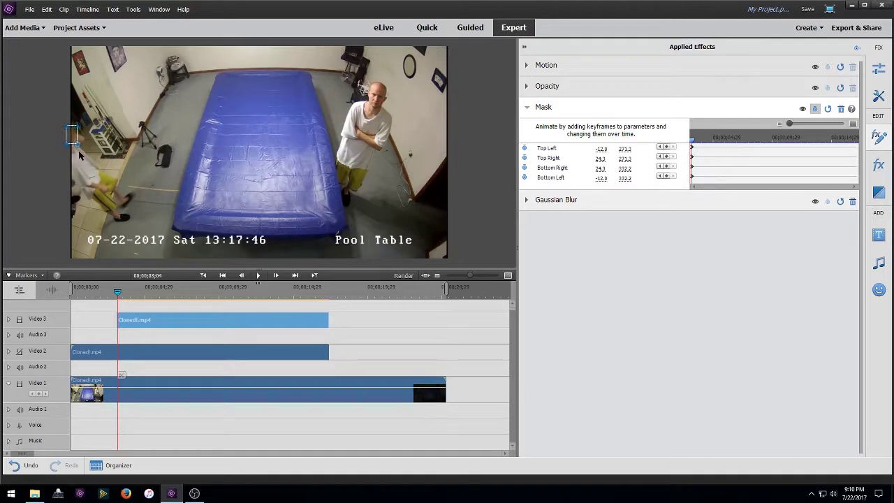
key("Right")
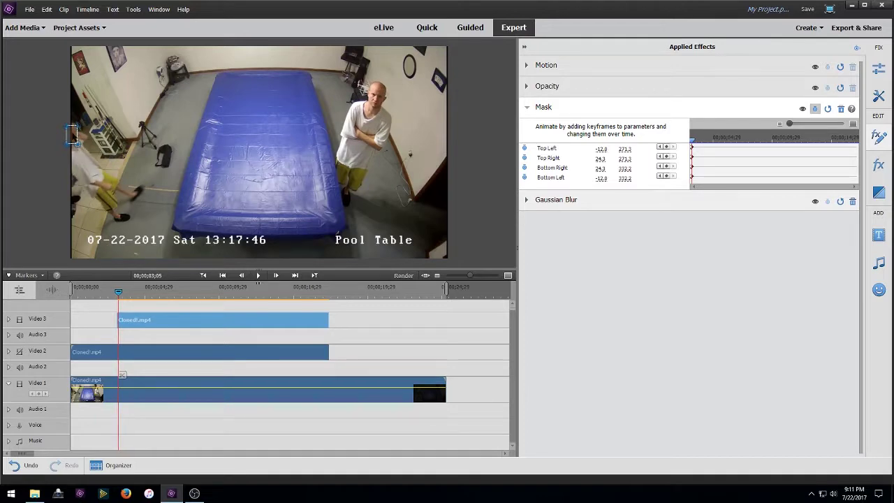
key("Right")
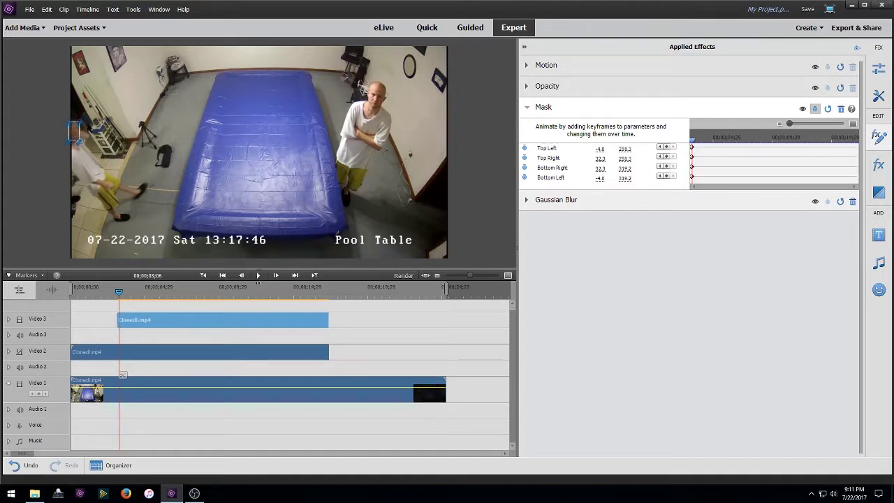
left_click_drag(80, 139, 83, 139)
key("Right")
key("Right")
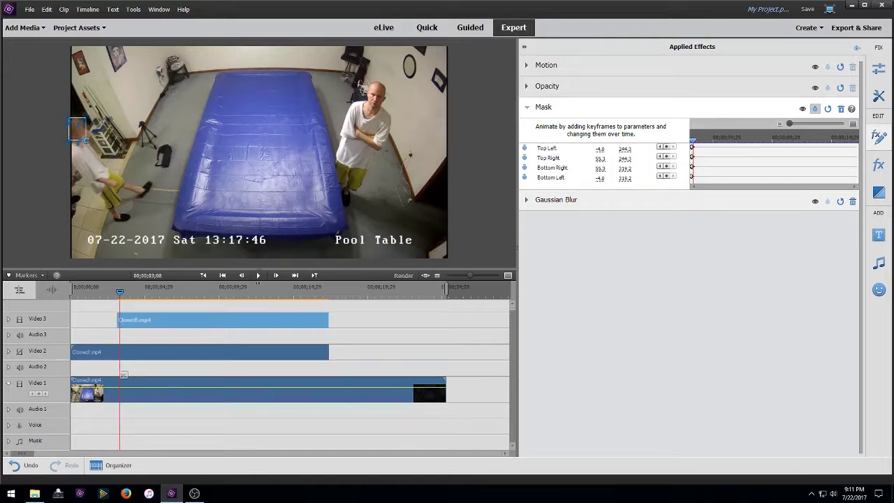
left_click_drag(85, 118, 86, 115)
left_click(121, 297)
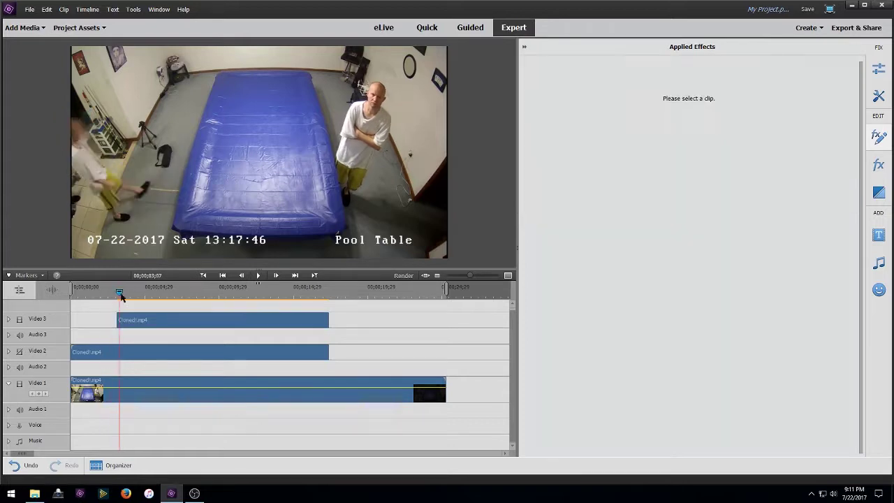
Extend the Video 3 blur clip's end to the playhead
left_click(122, 319)
key("space")
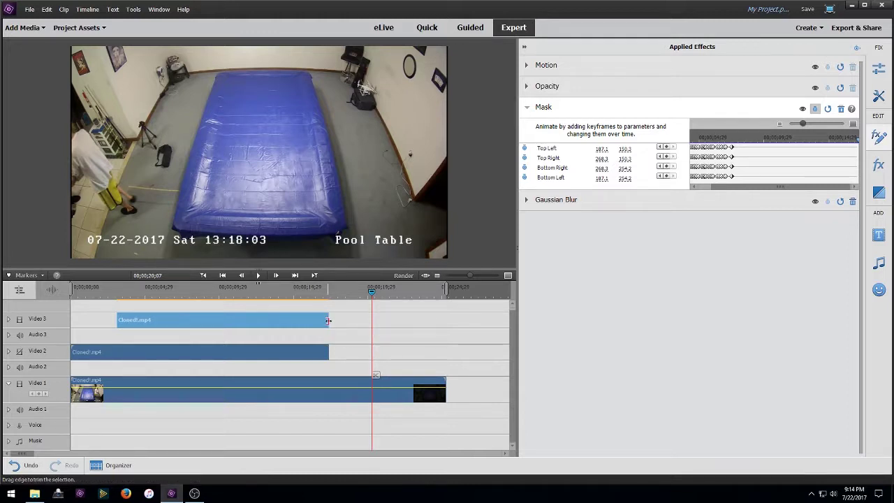
left_click_drag(328, 320, 318, 296)
Keyframe the mask box to follow the second person's head, then render the timeline
key("space")
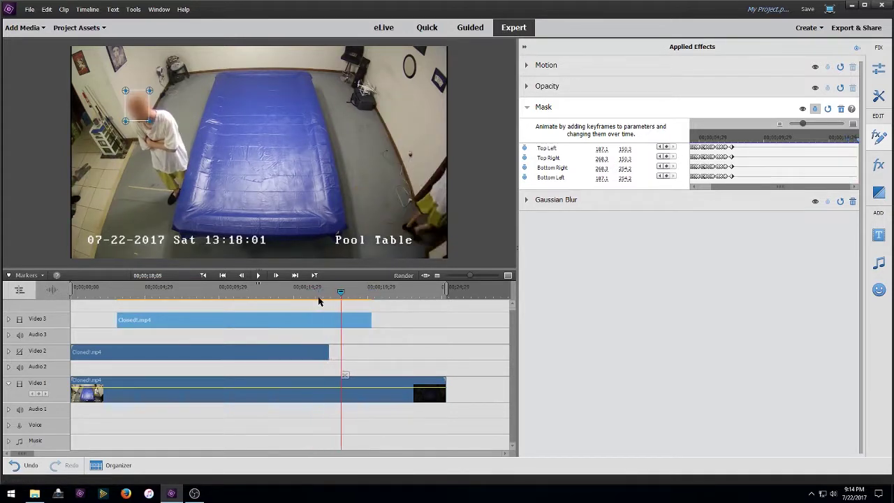
left_click_drag(137, 110, 66, 130)
key("Return")
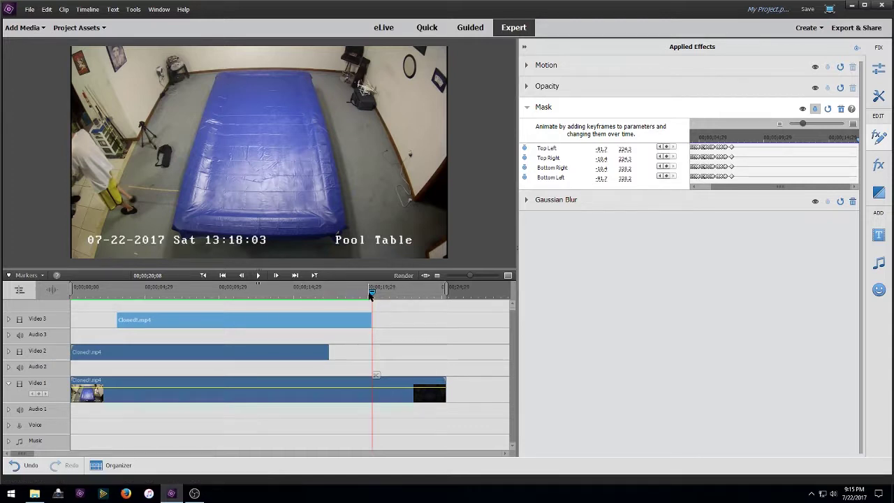
left_click_drag(370, 294, 66, 319)
left_click(224, 395)
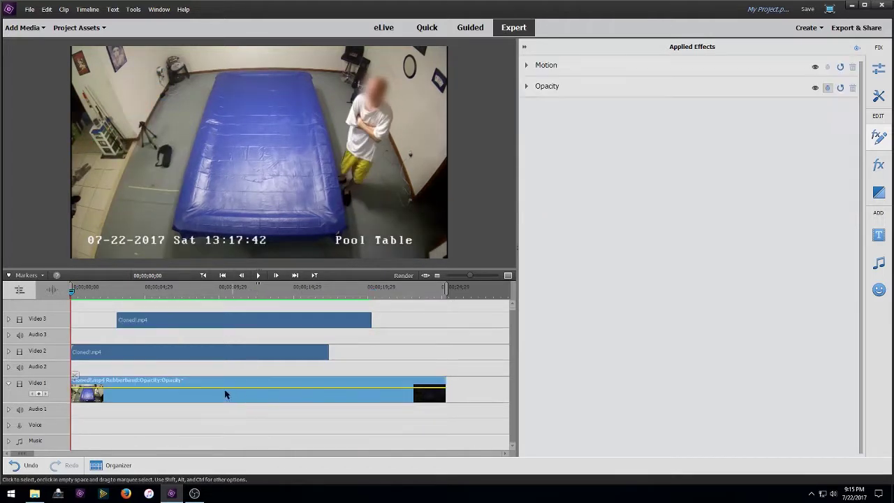
left_click(217, 424)
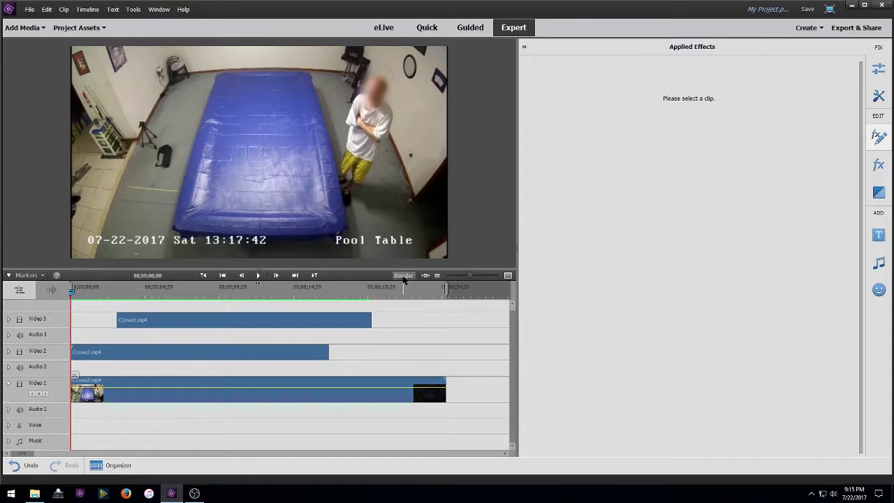
key("space")
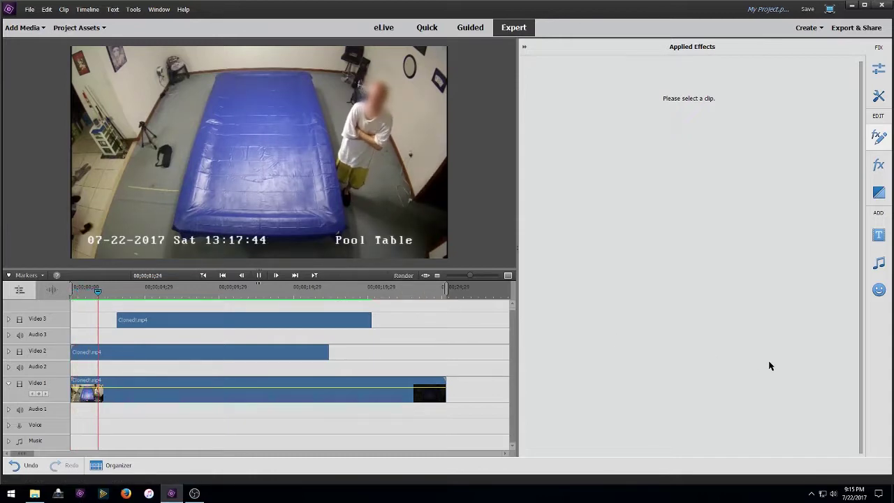